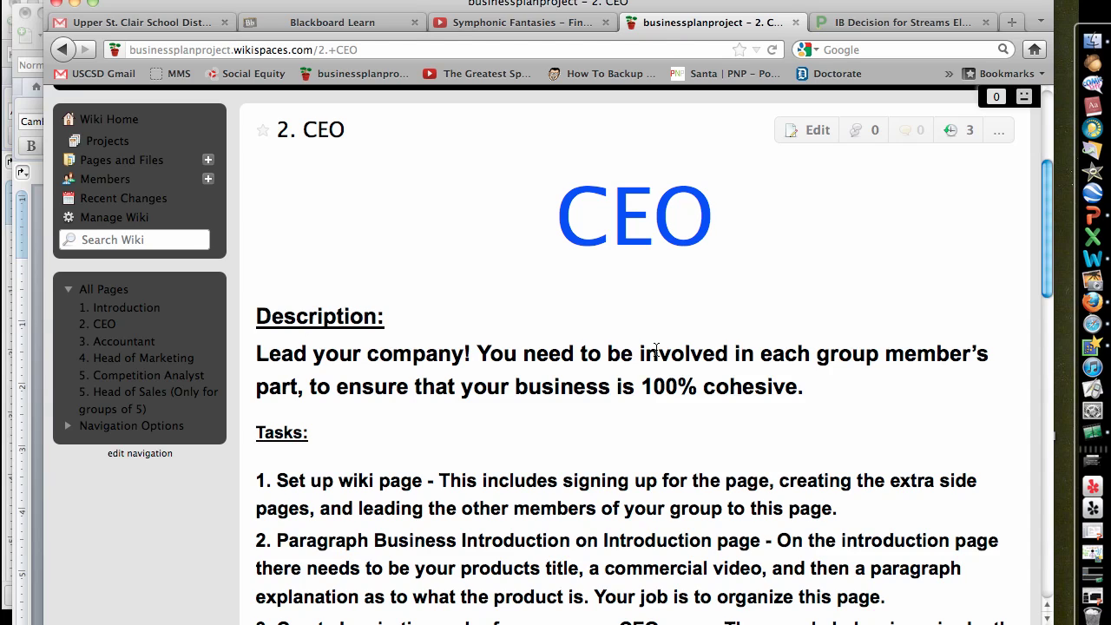
- Scroll the CEO page down to Tasks 3 and 4, Video Tutorials and Suggestions
{"action": "scroll", "coordinate": [552, 432], "scroll_direction": "down", "scroll_amount": 1}
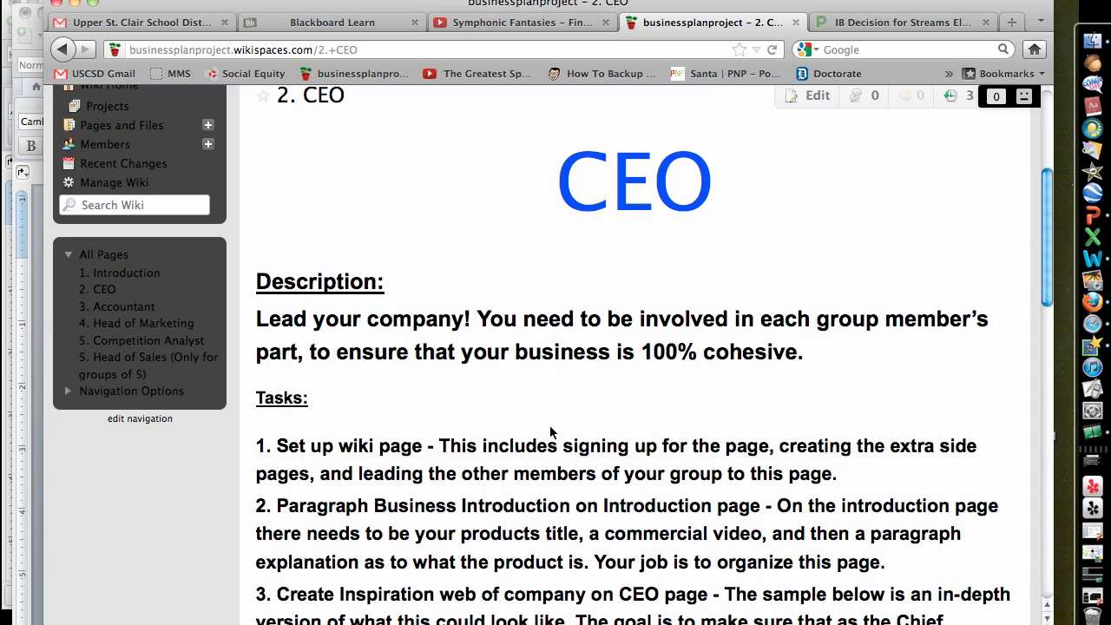
{"action": "scroll", "coordinate": [543, 457], "scroll_direction": "down", "scroll_amount": 3}
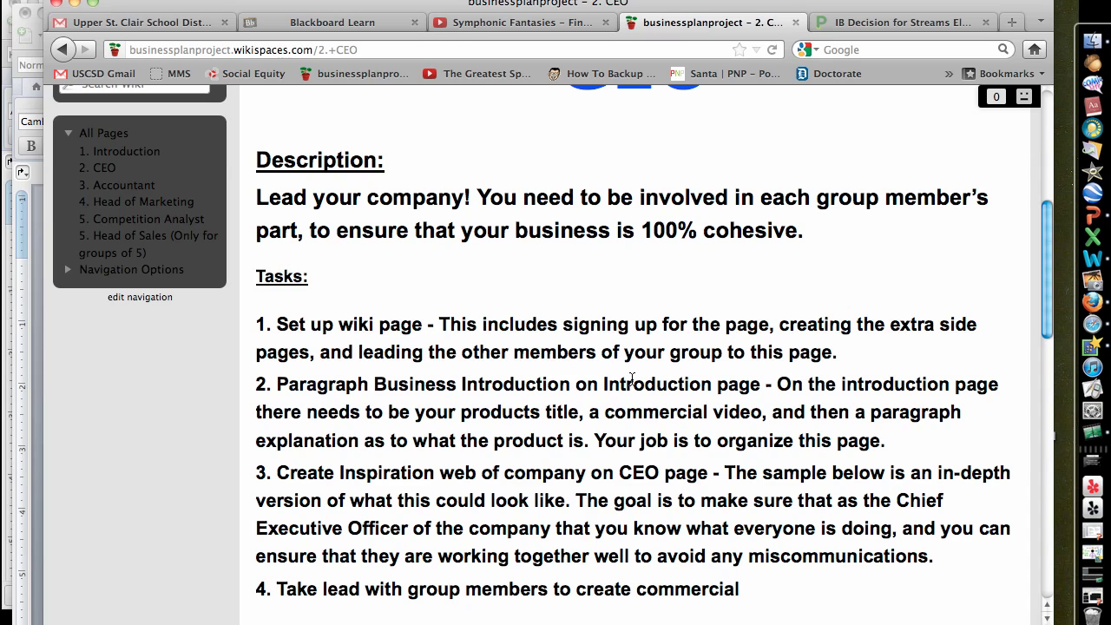
{"action": "scroll", "coordinate": [632, 379], "scroll_direction": "down", "scroll_amount": 3}
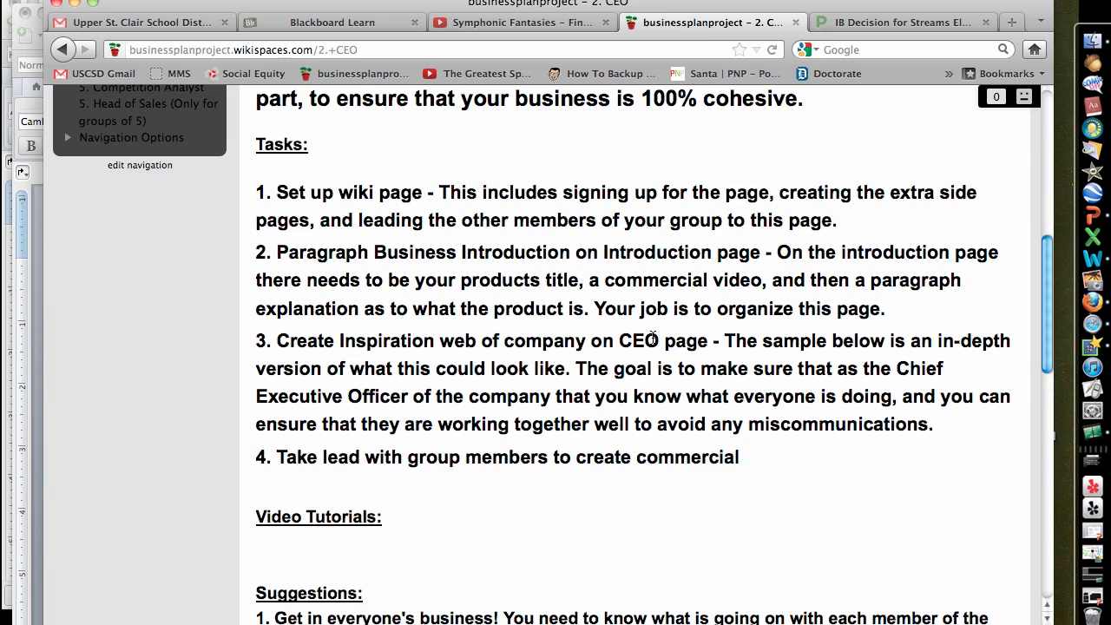
- Launch Inspiration 8 and start a new diagram whose main idea reads 'Pizza Shop'
{"action": "left_click", "coordinate": [1091, 349]}
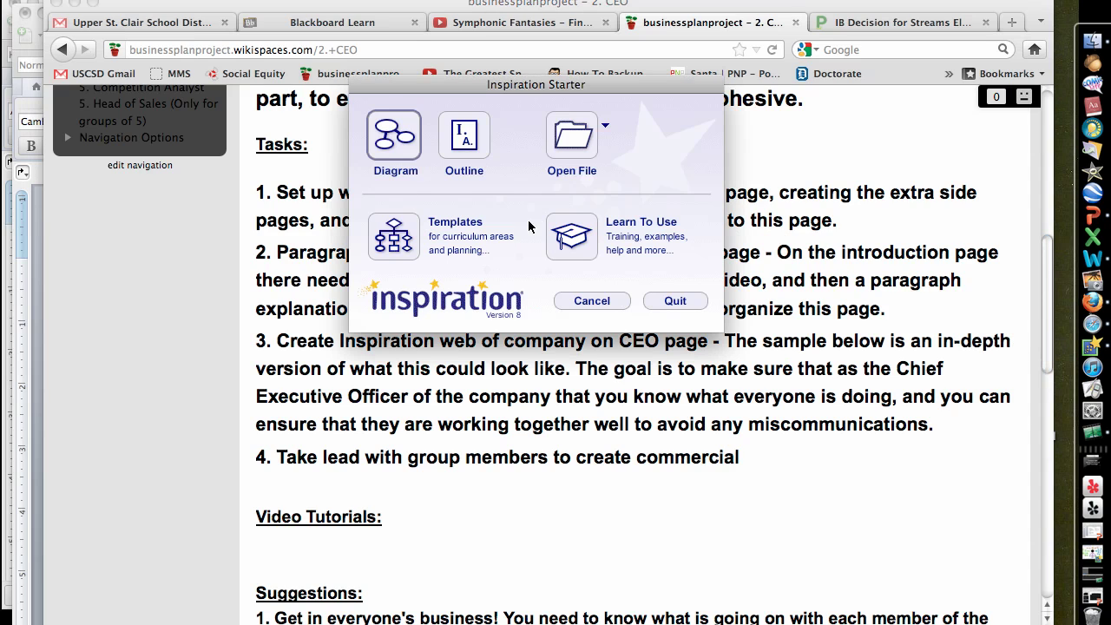
{"action": "left_click", "coordinate": [395, 138]}
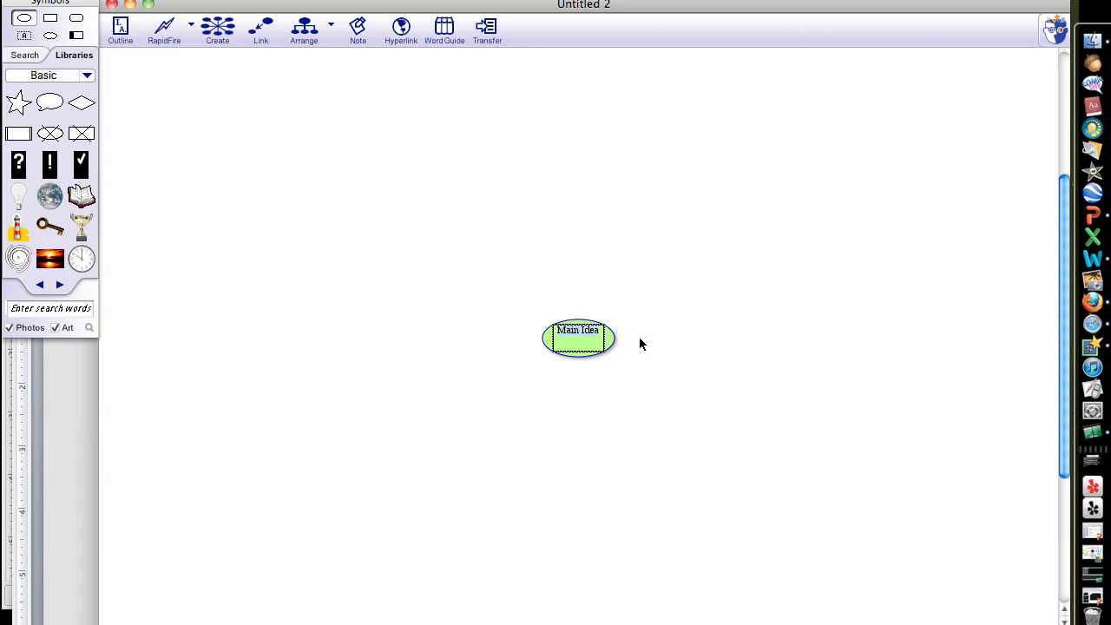
{"action": "key", "text": "BackSpace"}
{"action": "key", "text": "BackSpace"}
{"action": "key", "text": "BackSpace"}
{"action": "key", "text": "BackSpace"}
{"action": "key", "text": "BackSpace"}
{"action": "key", "text": "BackSpace"}
{"action": "key", "text": "BackSpace"}
{"action": "key", "text": "BackSpace"}
{"action": "key", "text": "BackSpace"}
{"action": "type", "text": "Pizza Shop"}
{"action": "left_click_drag", "start_coordinate": [240, 4], "coordinate": [192, 3]}
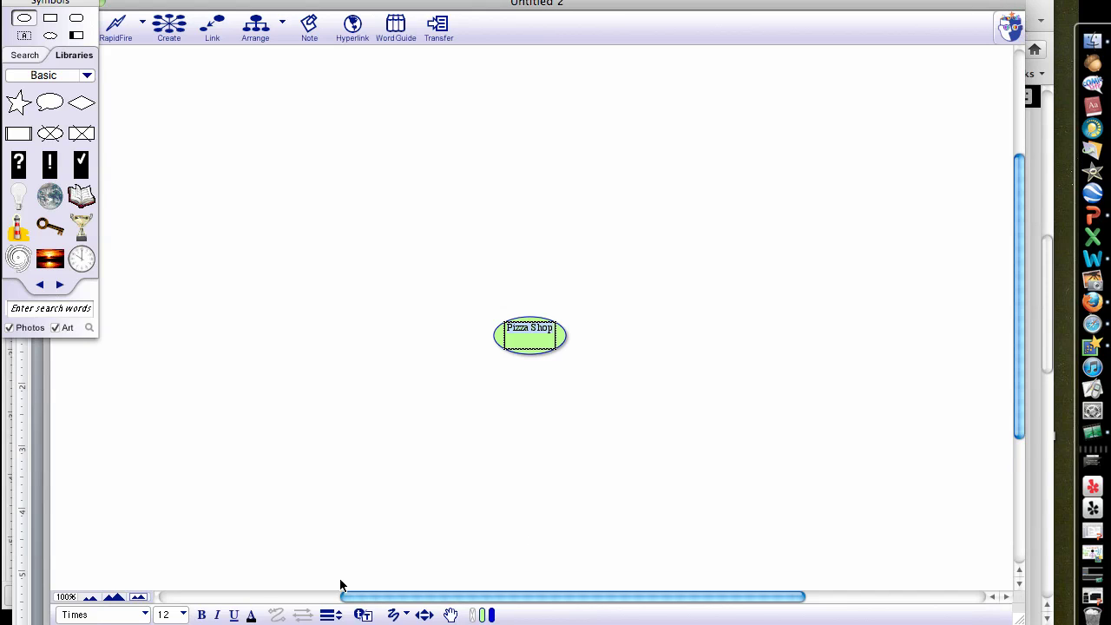
- Set the Pizza Shop text to 24 point and move the Symbols palette out of the way
{"action": "left_click", "coordinate": [185, 615]}
{"action": "left_click", "coordinate": [180, 527]}
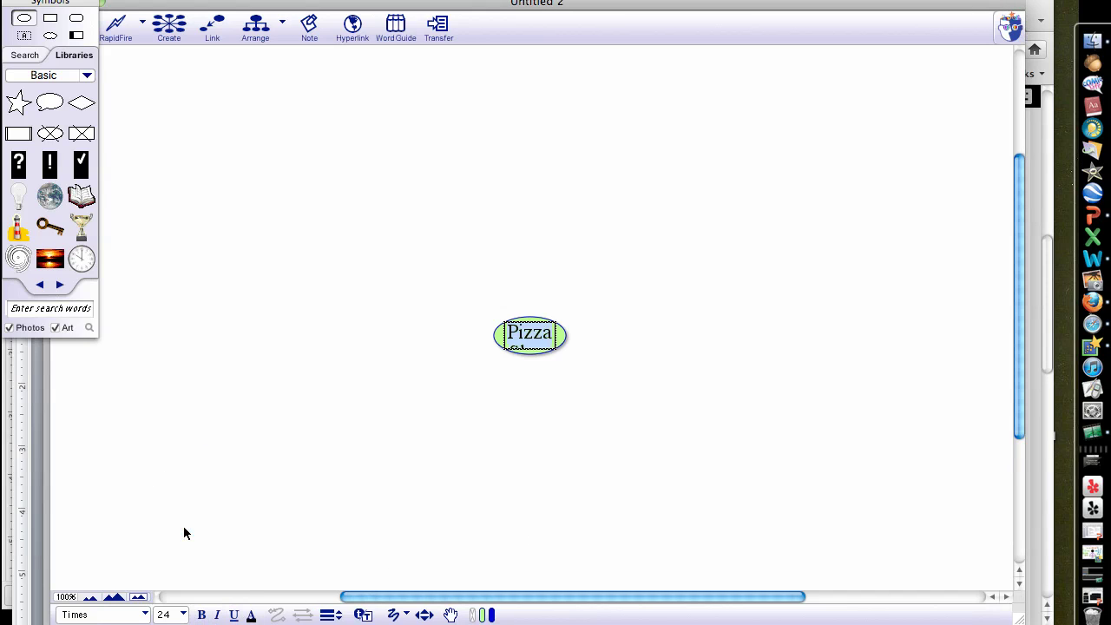
{"action": "left_click", "coordinate": [599, 385]}
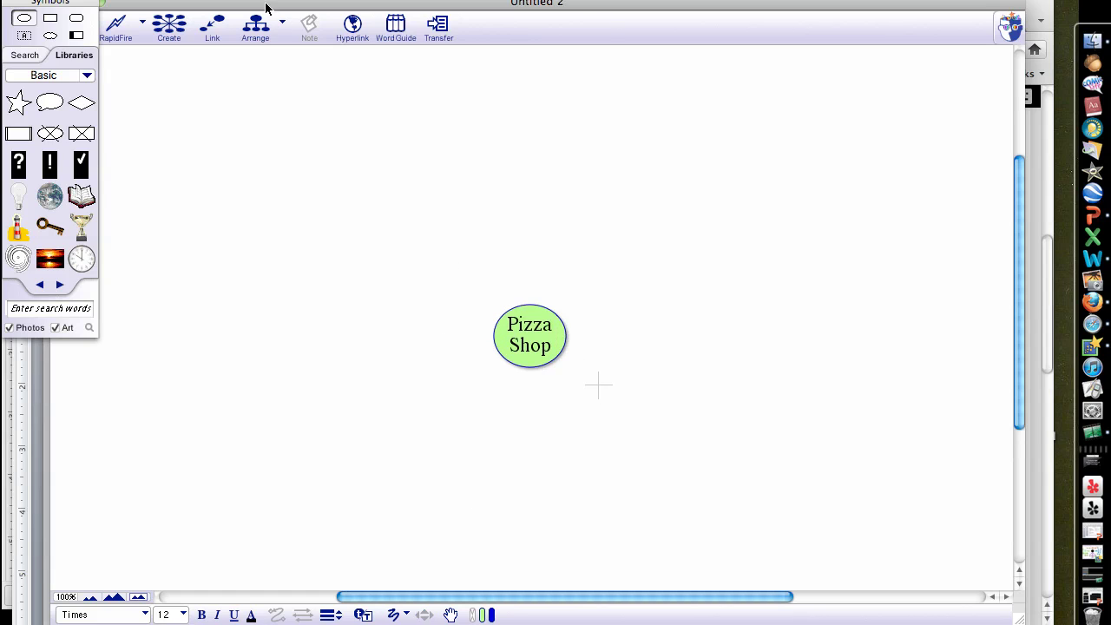
{"action": "left_click_drag", "start_coordinate": [85, 4], "coordinate": [84, 624]}
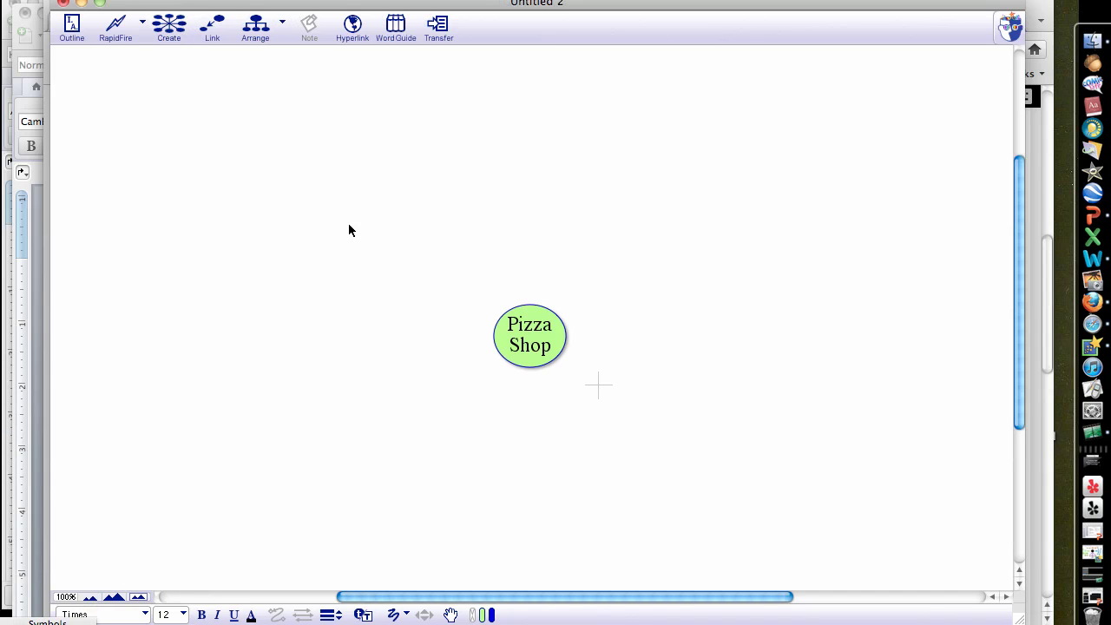
- Add a 'Target Audience' idea linked to Pizza Shop, placed directly above it
{"action": "left_click", "coordinate": [537, 328]}
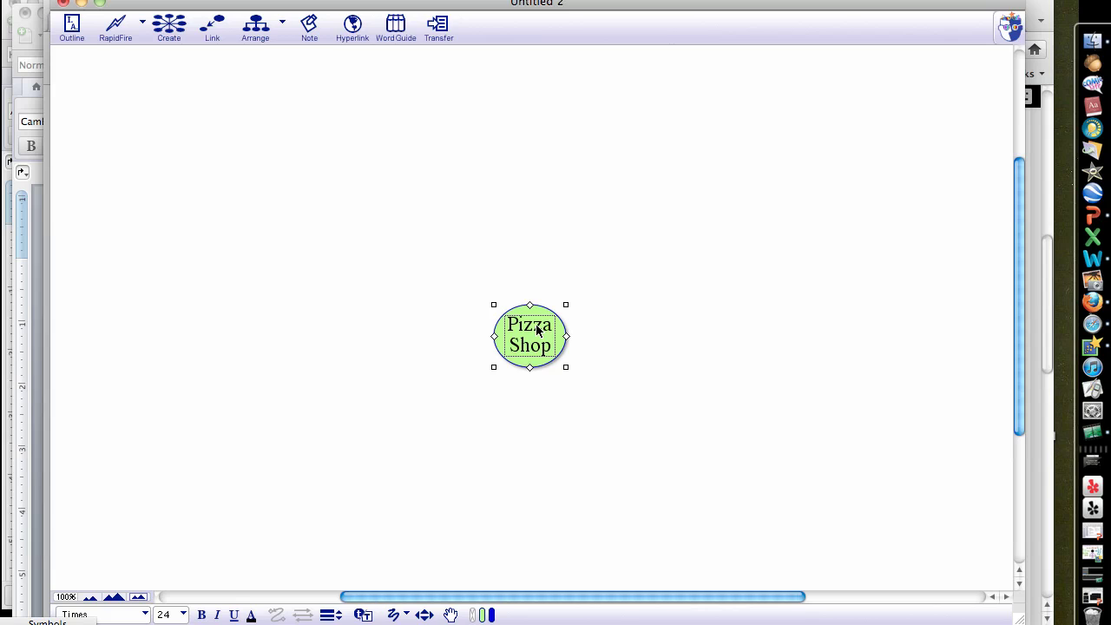
{"action": "left_click", "coordinate": [160, 24]}
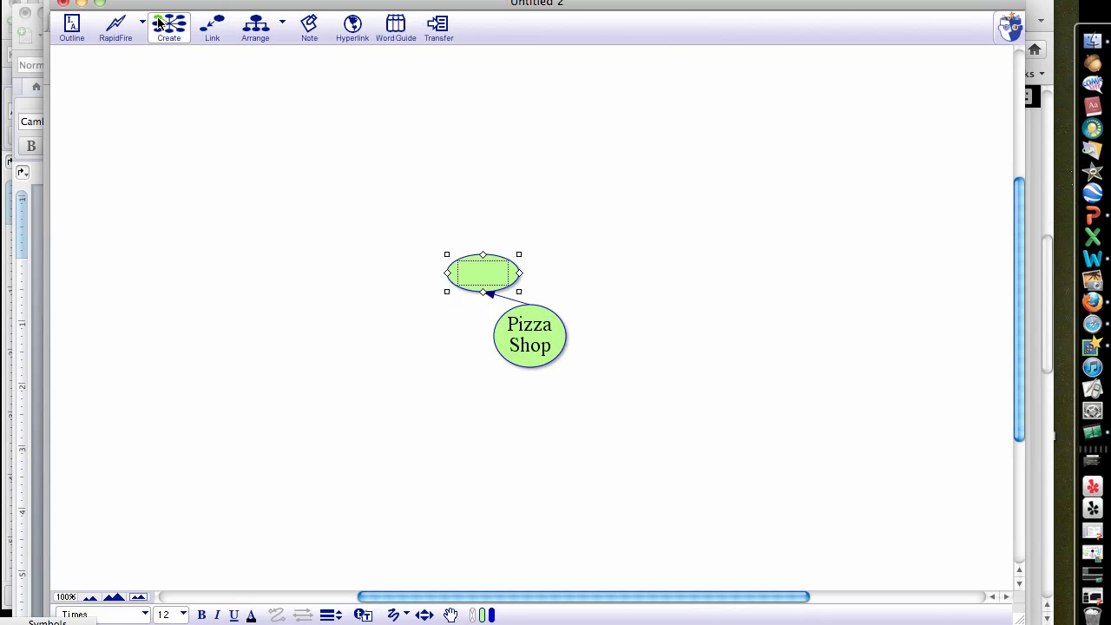
{"action": "left_click_drag", "start_coordinate": [489, 279], "coordinate": [532, 250]}
{"action": "type", "text": "Targe"}
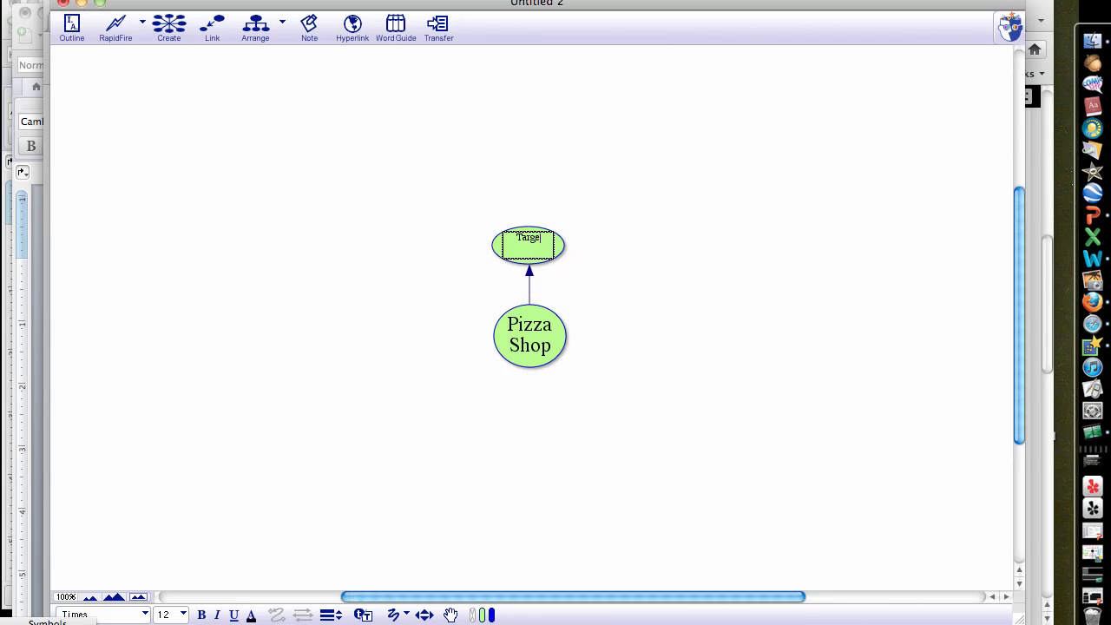
{"action": "type", "text": "t Audience"}
{"action": "left_click", "coordinate": [595, 297]}
- Link an 'Adults 25-55' idea off Target Audience
{"action": "left_click", "coordinate": [549, 254]}
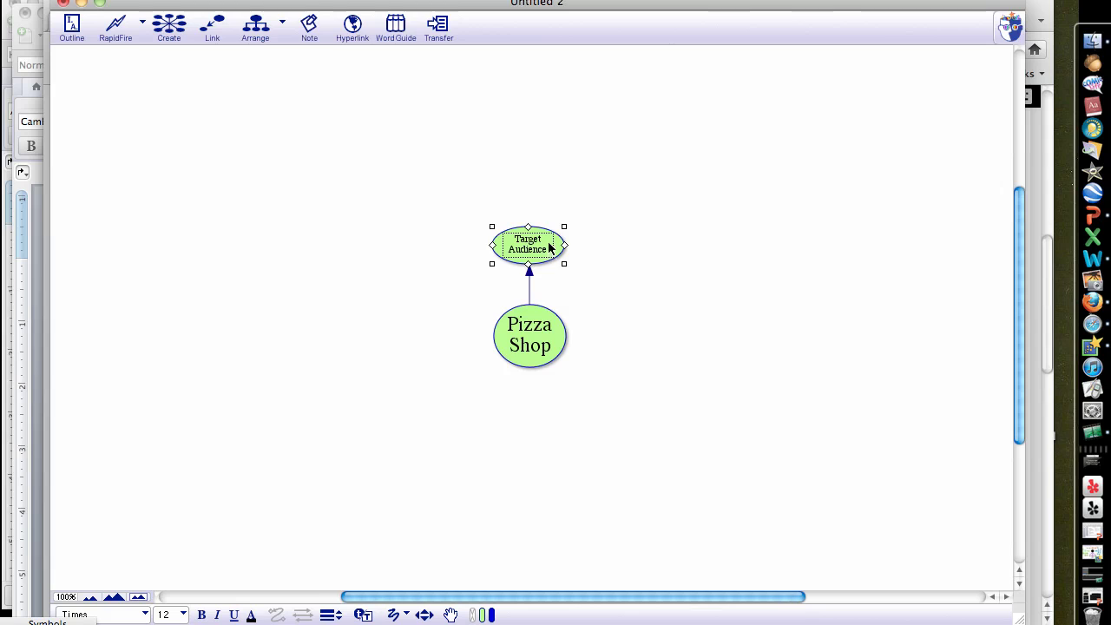
{"action": "left_click", "coordinate": [159, 24]}
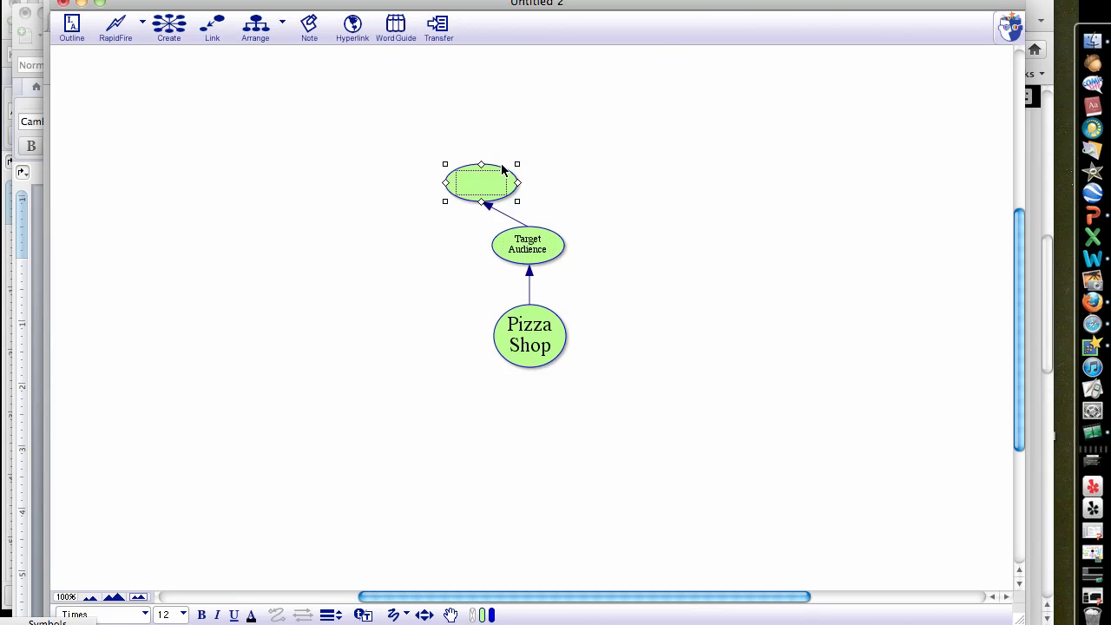
{"action": "type", "text": "Adults 25-55"}
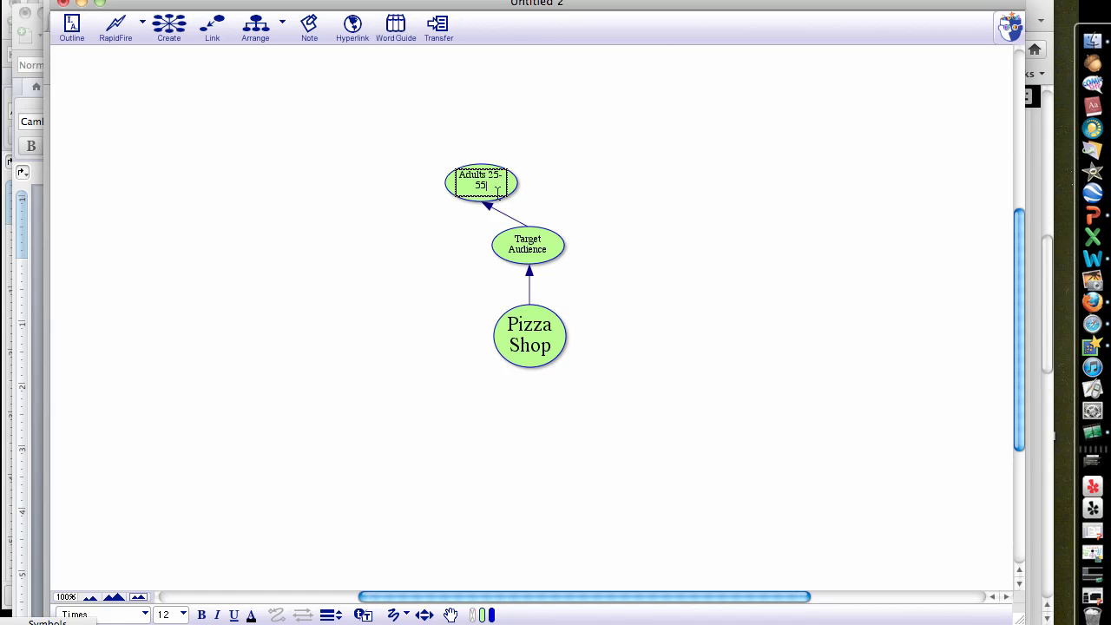
{"action": "left_click", "coordinate": [538, 171]}
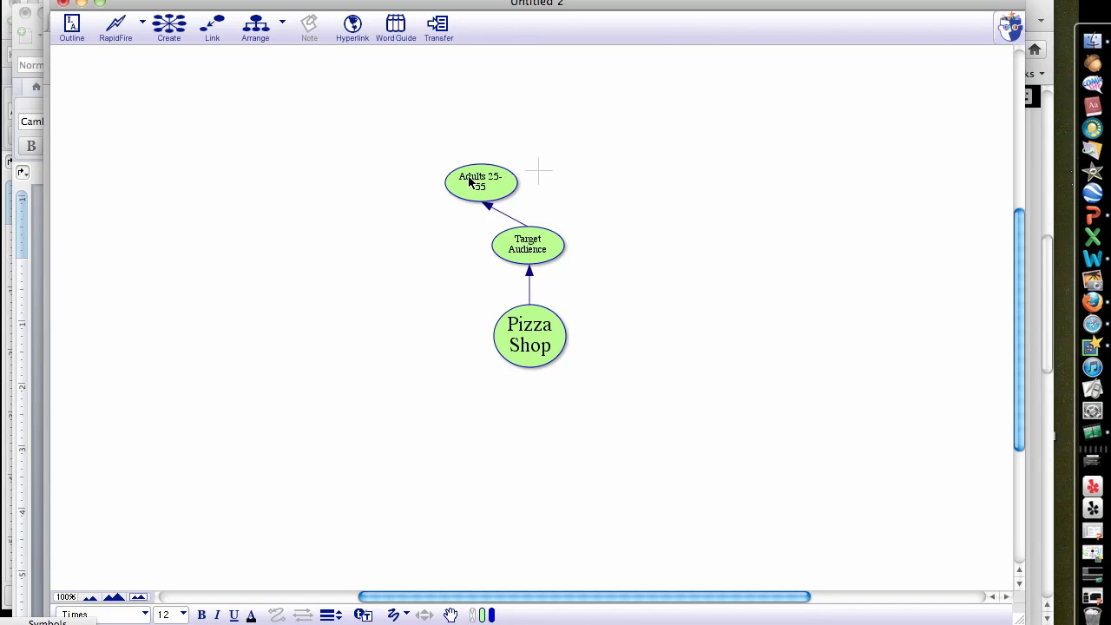
- Link a 'Commercials on TV using humor' idea beyond Adults 25-55
{"action": "left_click", "coordinate": [451, 184]}
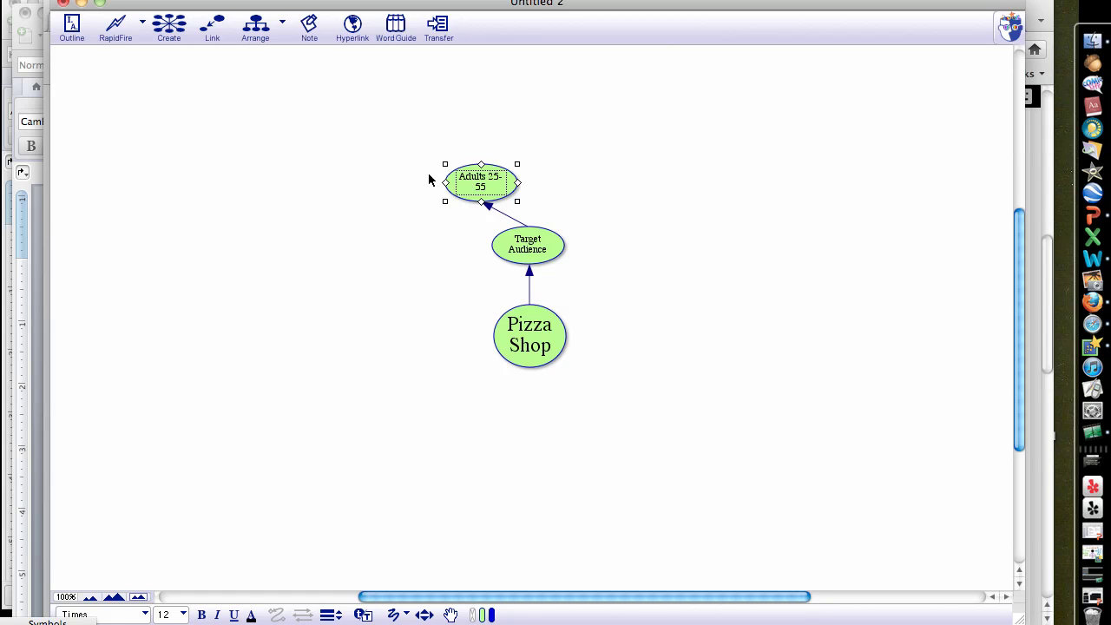
{"action": "left_click", "coordinate": [156, 24]}
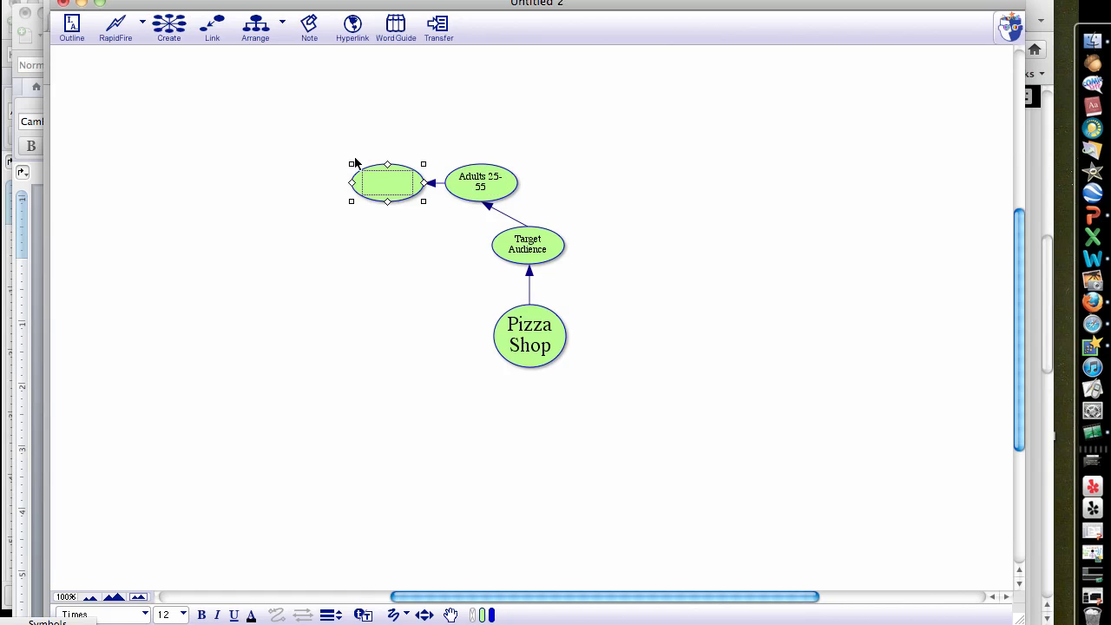
{"action": "type", "text": "Commercials o"}
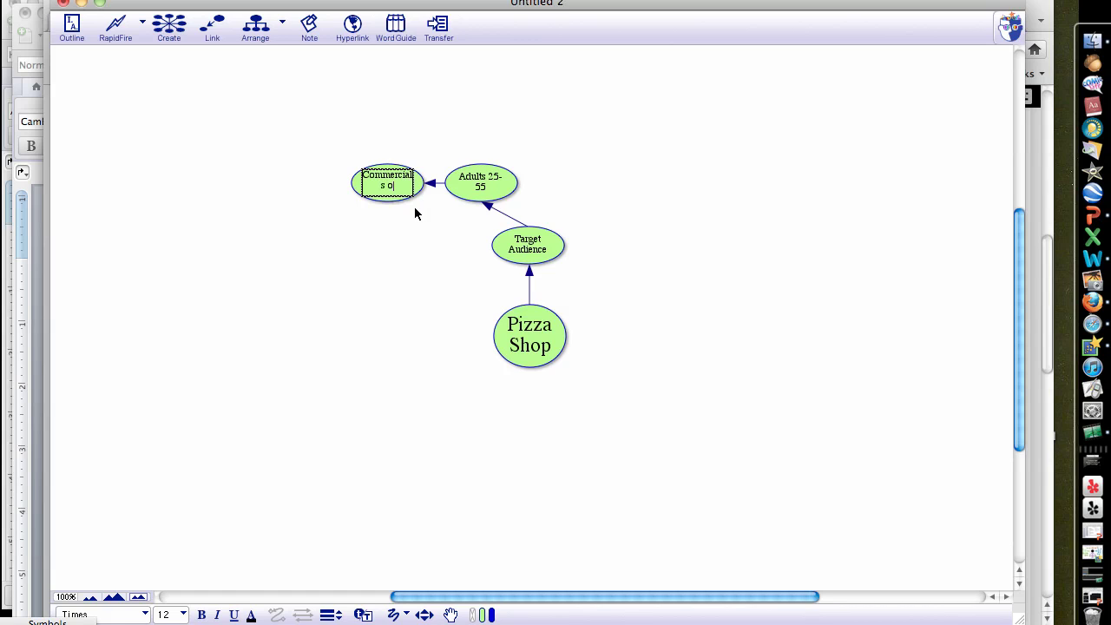
{"action": "key", "text": "BackSpace"}
{"action": "type", "text": "s on TV using humor"}
{"action": "left_click", "coordinate": [395, 289]}
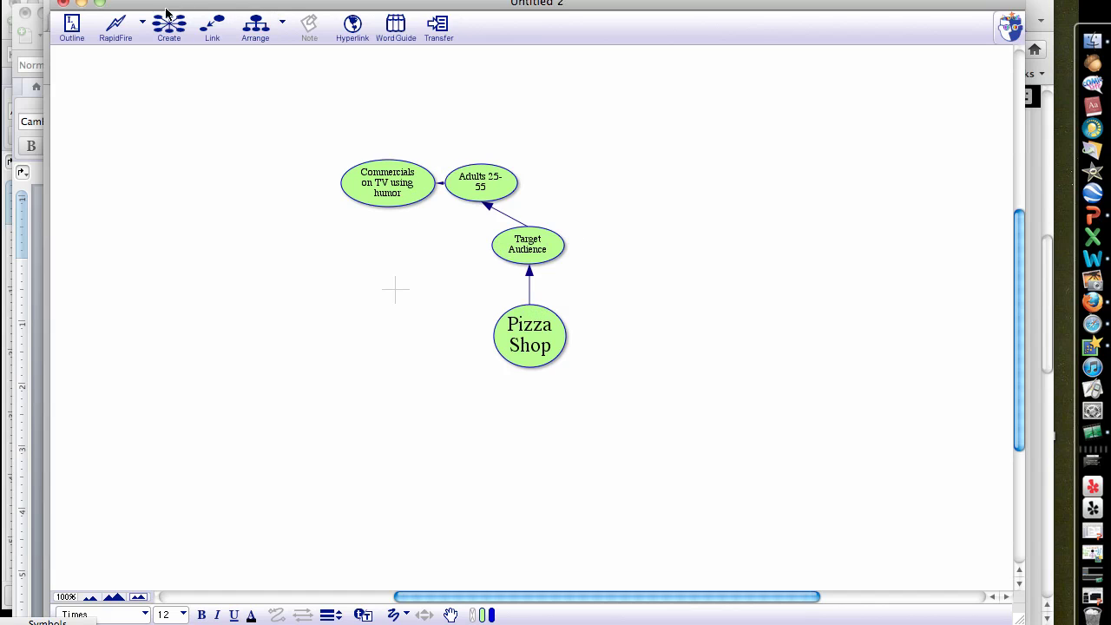
{"action": "left_click", "coordinate": [529, 346]}
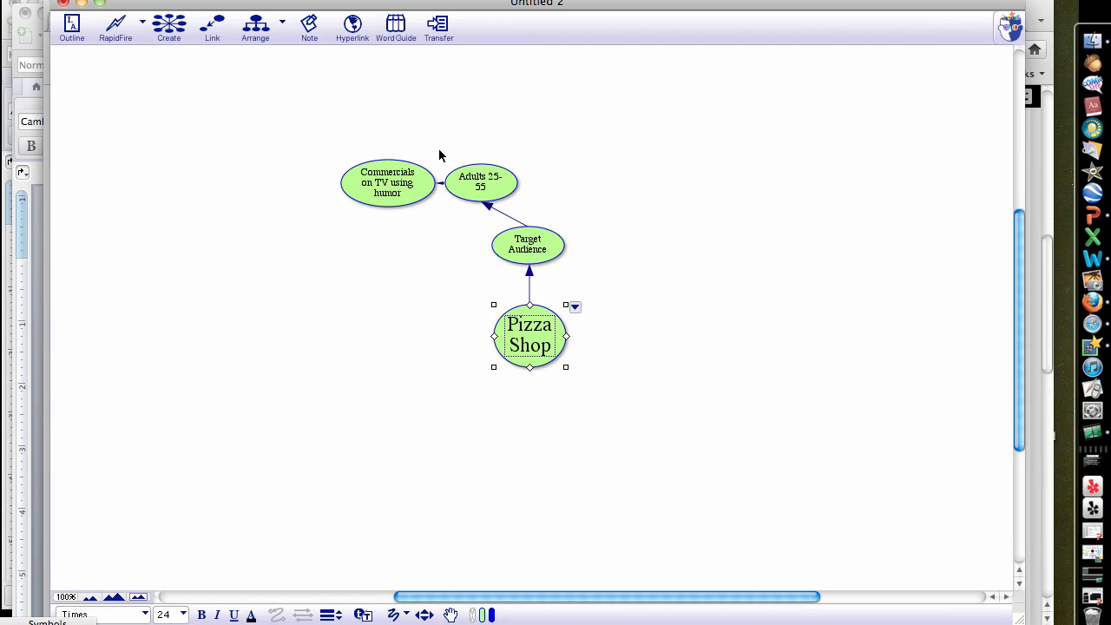
- Add a 'Direct Competition' idea linked to Pizza Shop, placed below and right of it
{"action": "left_click", "coordinate": [173, 28]}
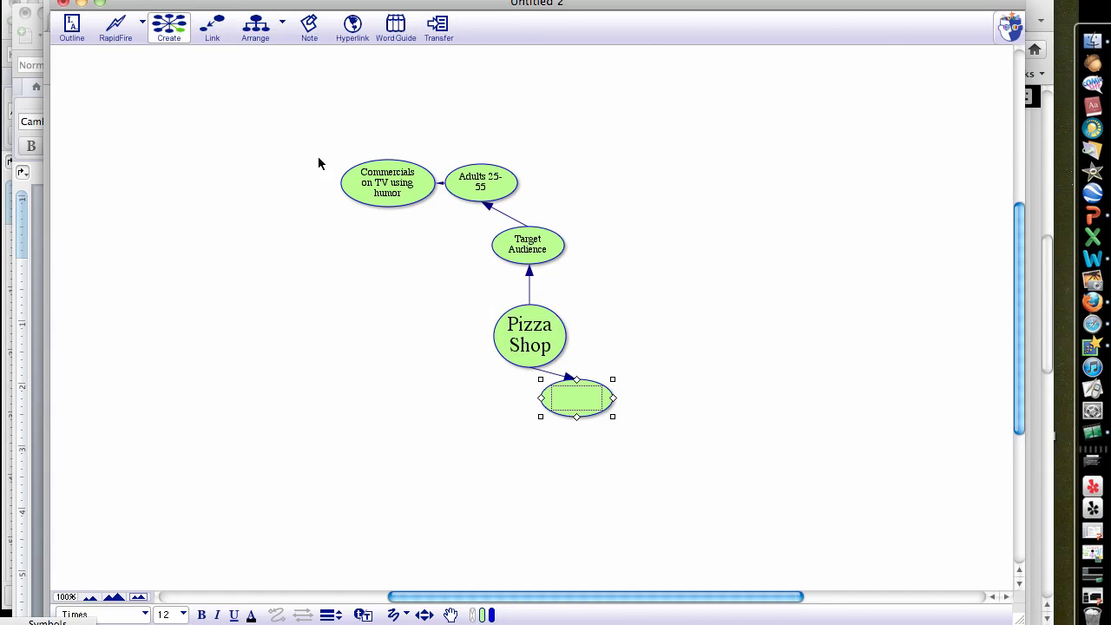
{"action": "left_click_drag", "start_coordinate": [579, 397], "coordinate": [606, 419]}
{"action": "type", "text": "Direc"}
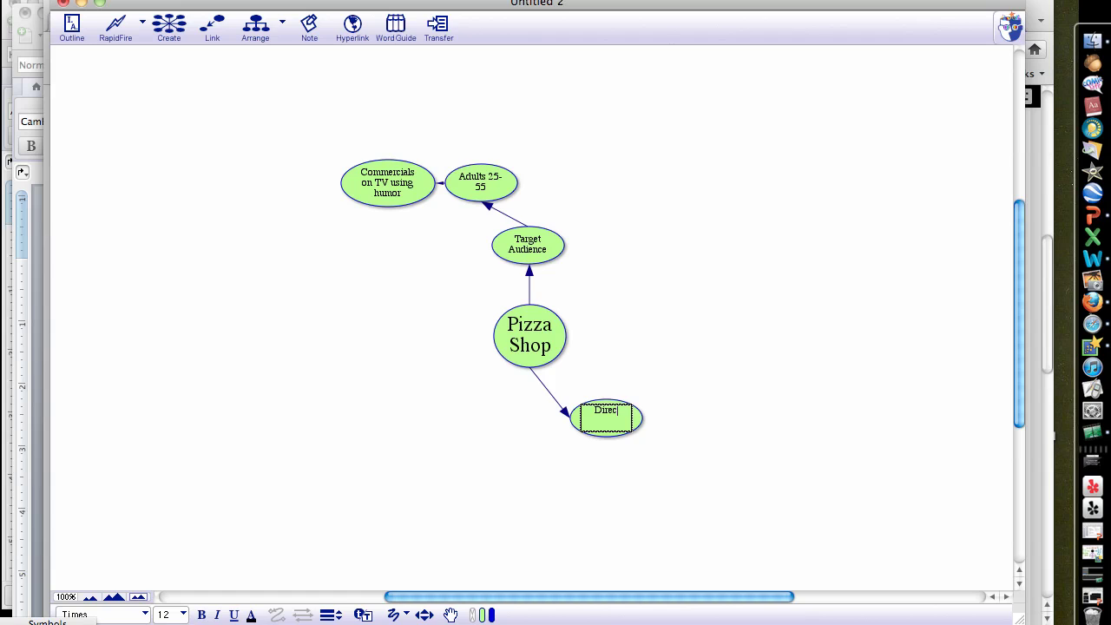
{"action": "type", "text": "t Competition"}
{"action": "left_click", "coordinate": [630, 348]}
{"action": "left_click", "coordinate": [621, 414]}
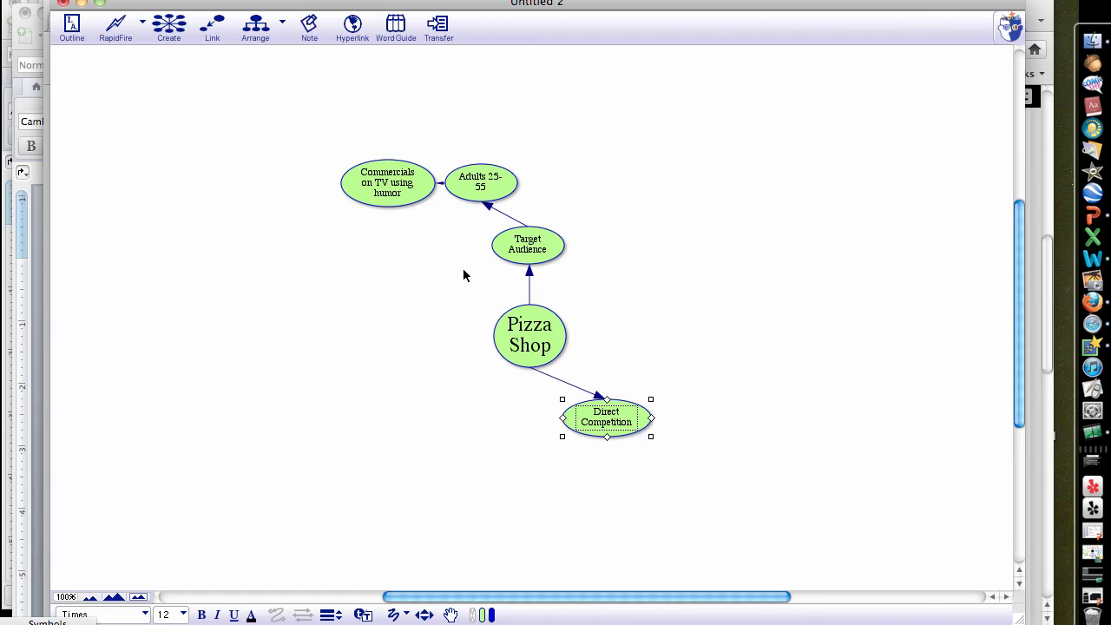
- Link a 'Pizza Hut' idea off Direct Competition
{"action": "left_click", "coordinate": [179, 26]}
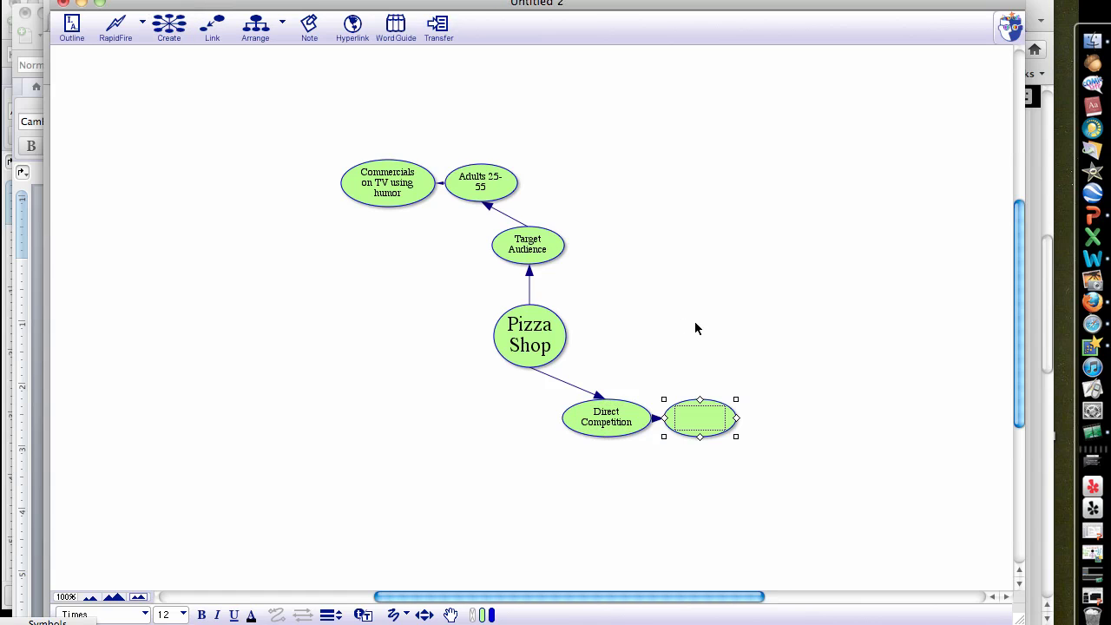
{"action": "left_click", "coordinate": [692, 422]}
{"action": "type", "text": "Pizza Hut"}
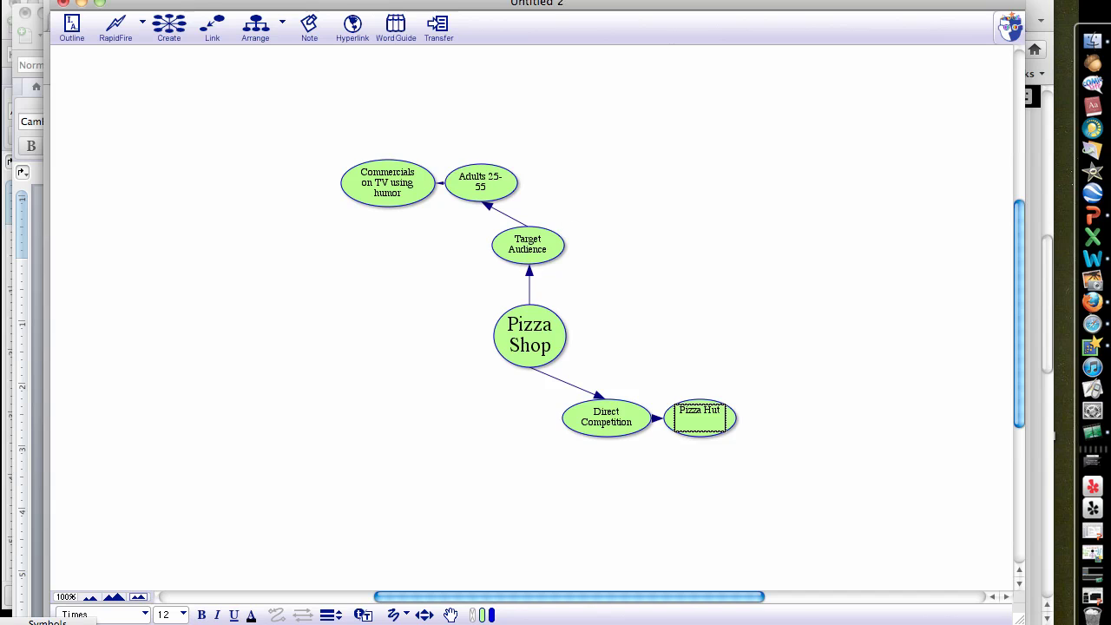
- Link a 'Good of quality and value' idea off Pizza Hut
{"action": "left_click", "coordinate": [184, 19]}
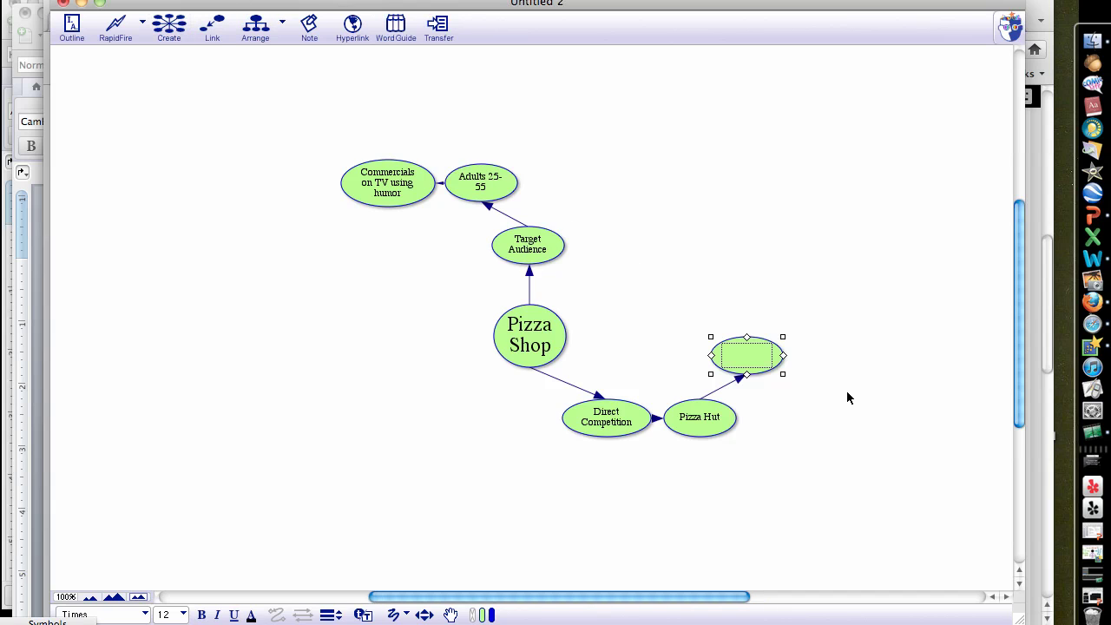
{"action": "left_click", "coordinate": [766, 358]}
{"action": "type", "text": "Major Food"}
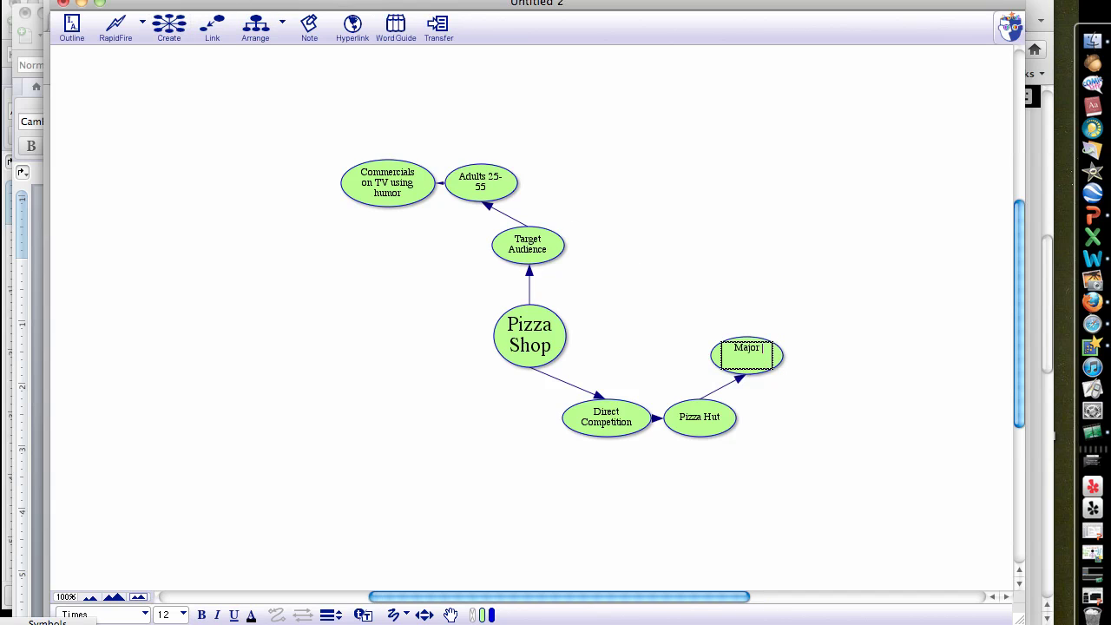
{"action": "key", "text": "BackSpace"}
{"action": "key", "text": "BackSpace"}
{"action": "key", "text": "BackSpace"}
{"action": "key", "text": "BackSpace"}
{"action": "key", "text": "BackSpace"}
{"action": "key", "text": "BackSpace"}
{"action": "key", "text": "BackSpace"}
{"action": "key", "text": "BackSpace"}
{"action": "key", "text": "BackSpace"}
{"action": "type", "text": "Good of quality and value"}
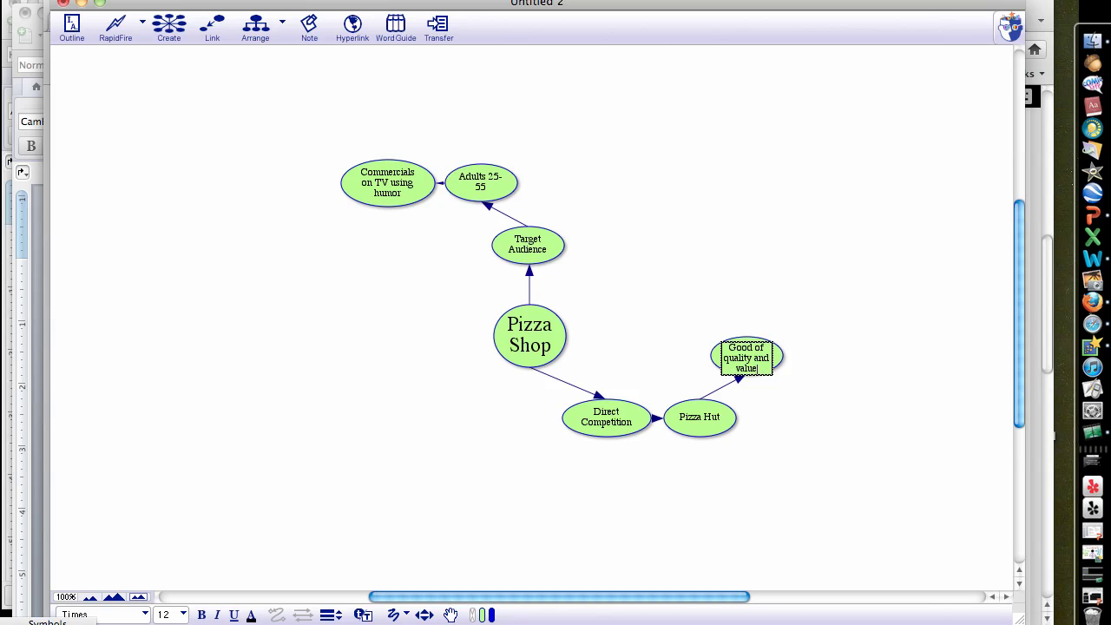
{"action": "left_click", "coordinate": [864, 409]}
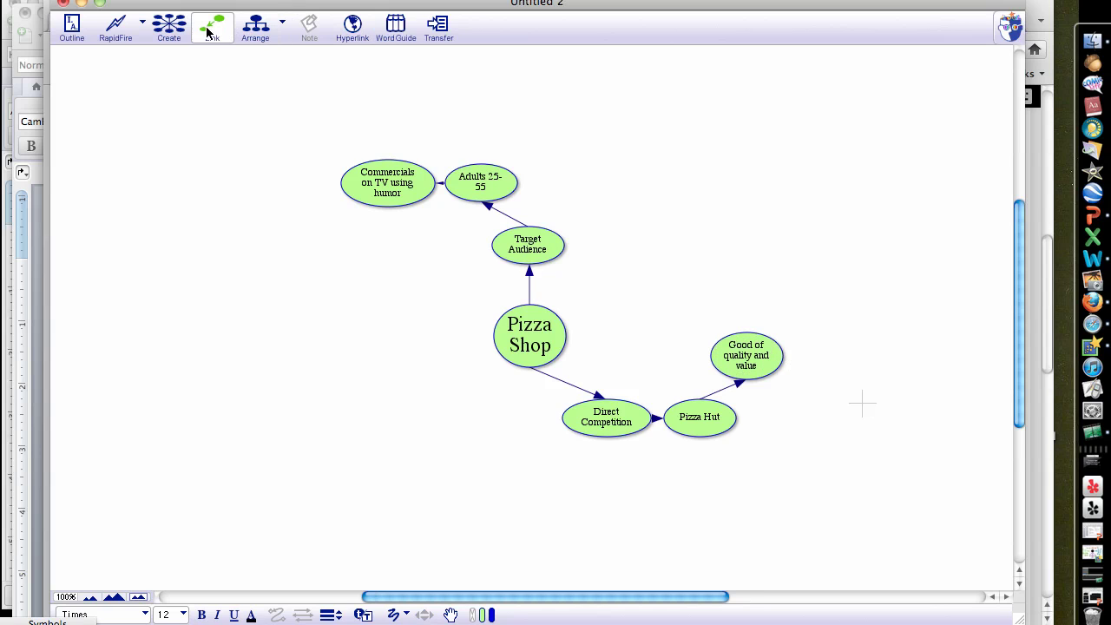
- Link 'We have a greater variety of non-pizza items' to Pizza Hut, then open Business Sample.isf
{"action": "left_click", "coordinate": [745, 361]}
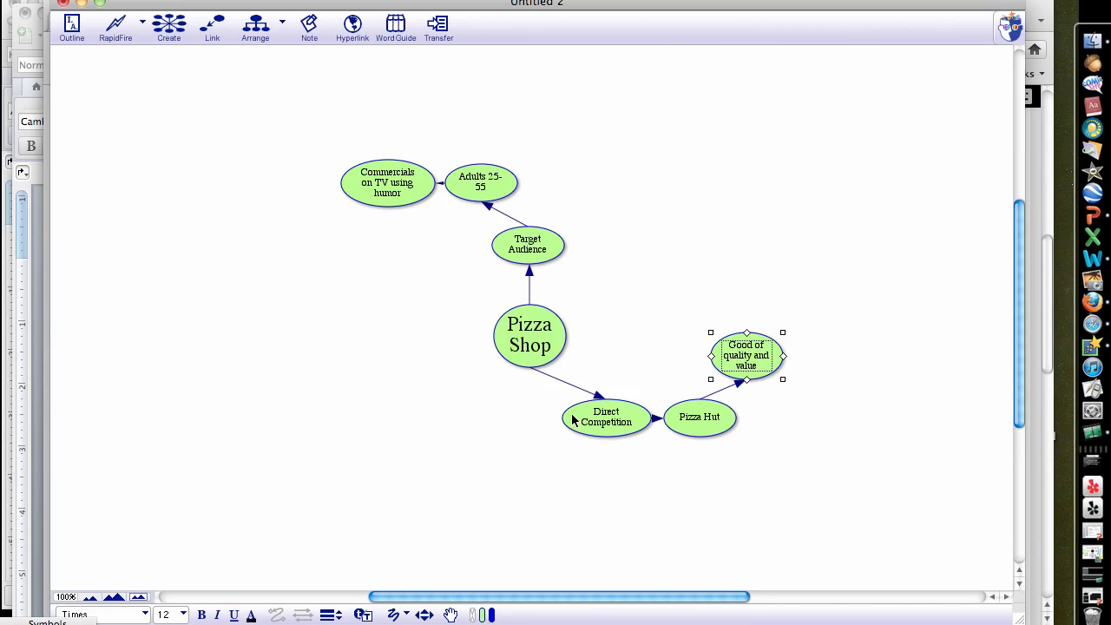
{"action": "left_click", "coordinate": [714, 418]}
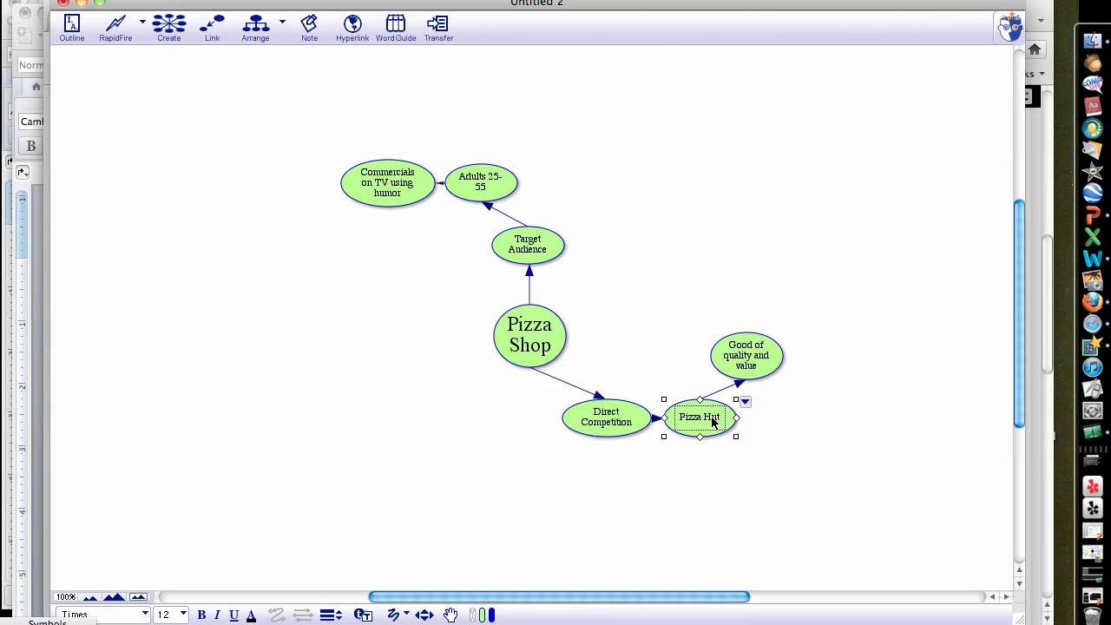
{"action": "left_click", "coordinate": [183, 30]}
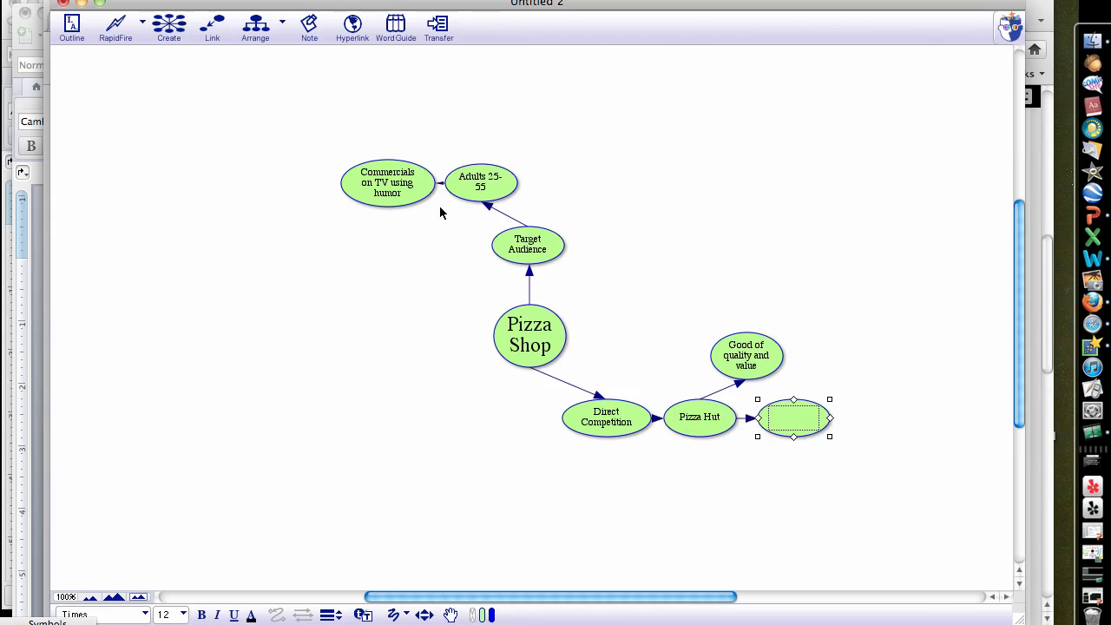
{"action": "type", "text": "We have "}
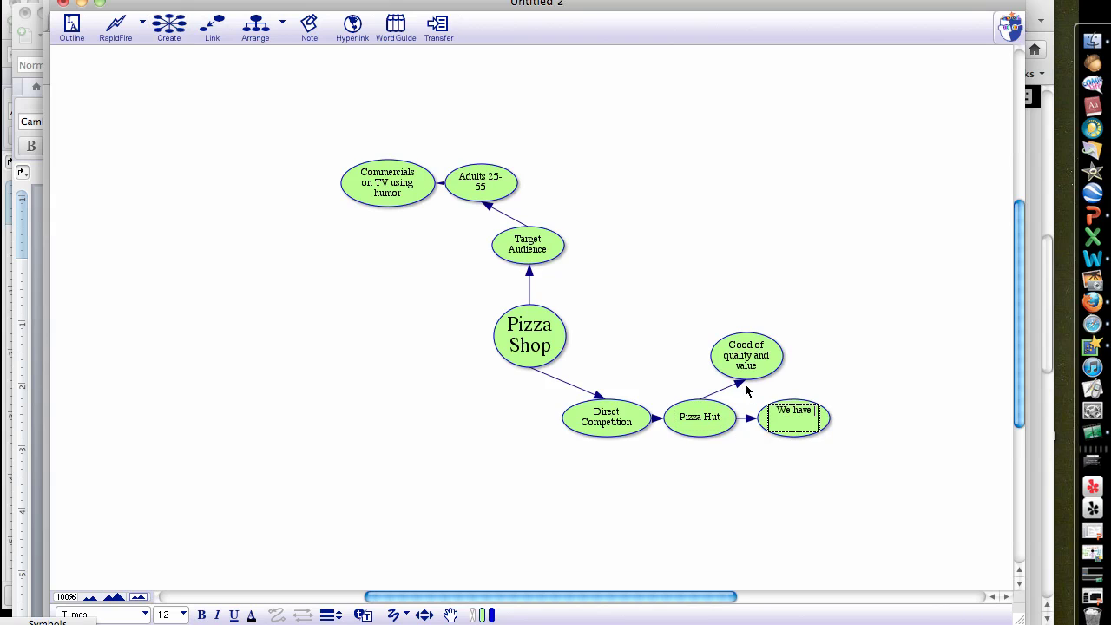
{"action": "type", "text": "a greater variety of non"}
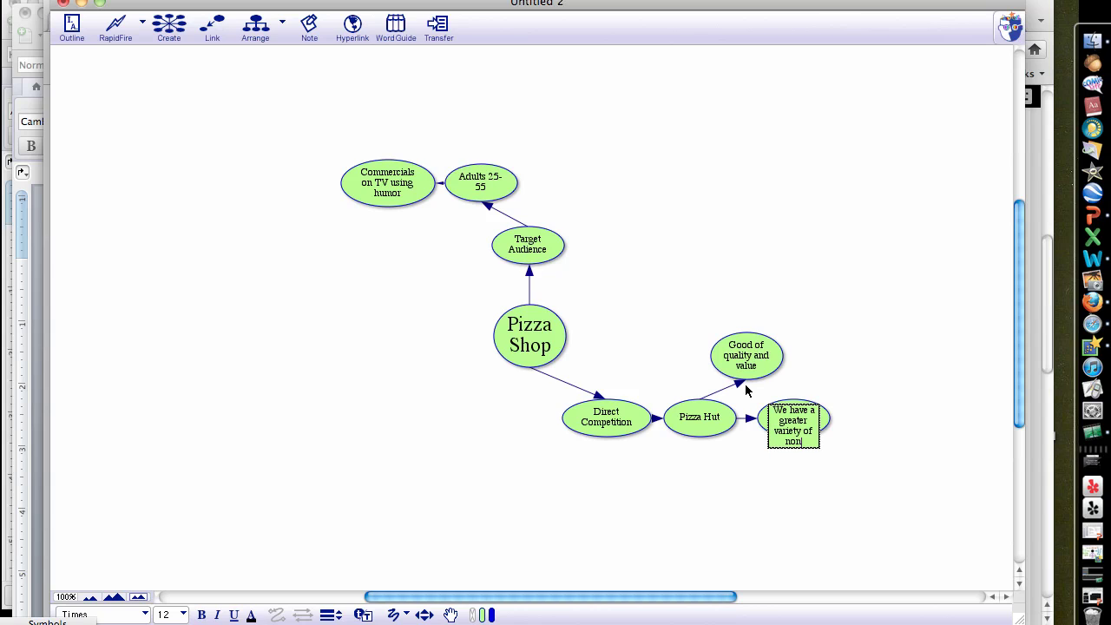
{"action": "type", "text": "-pizza items"}
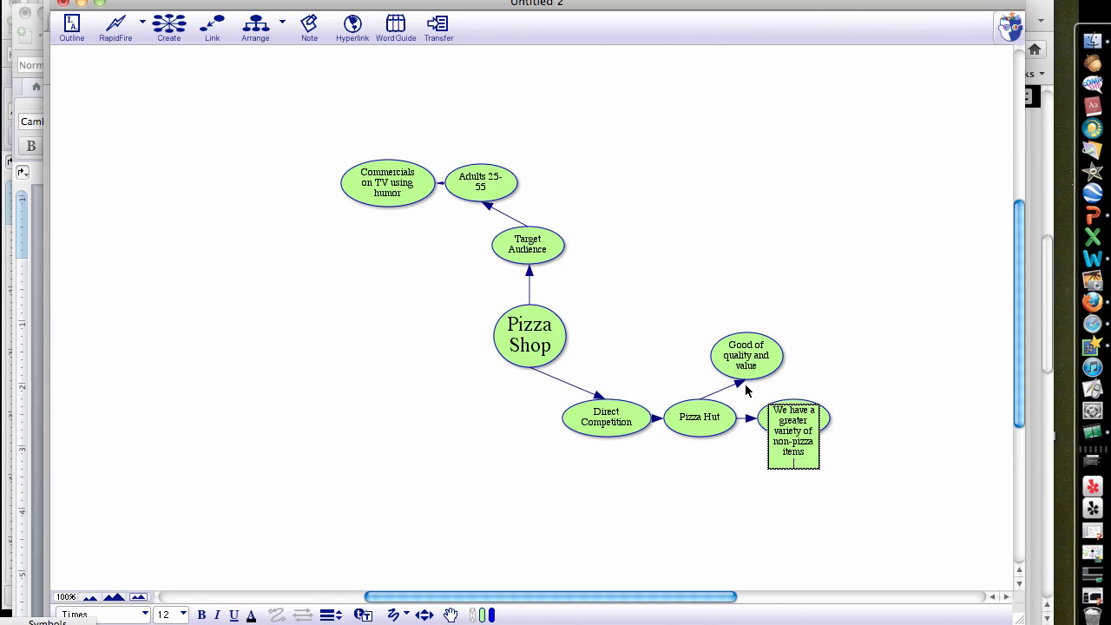
{"action": "left_click", "coordinate": [868, 387]}
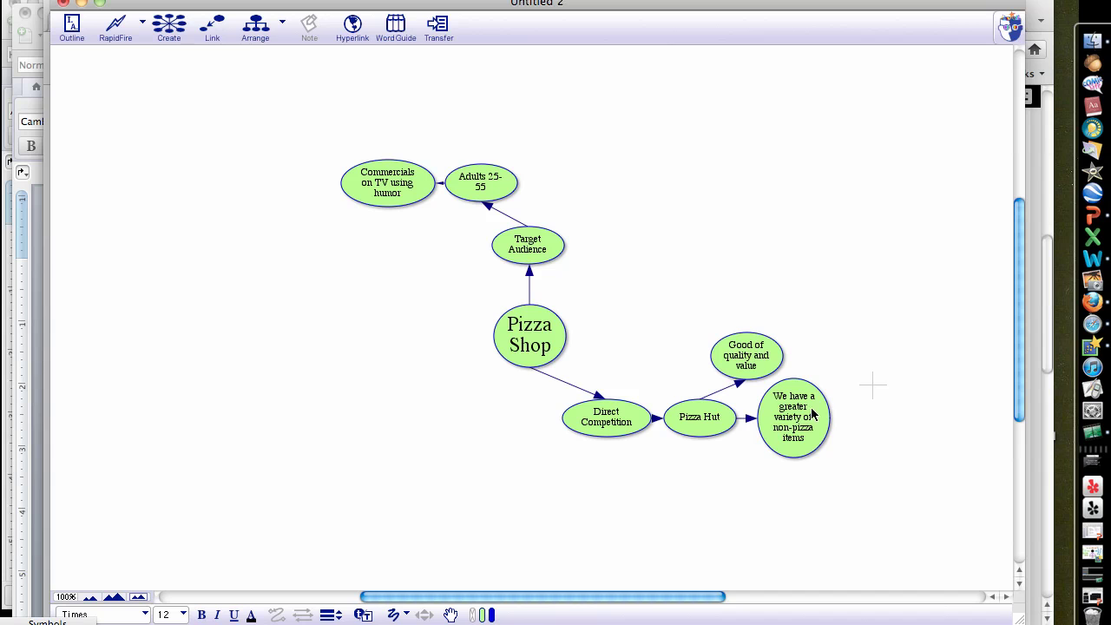
{"action": "left_click", "coordinate": [816, 436]}
{"action": "left_click", "coordinate": [817, 436]}
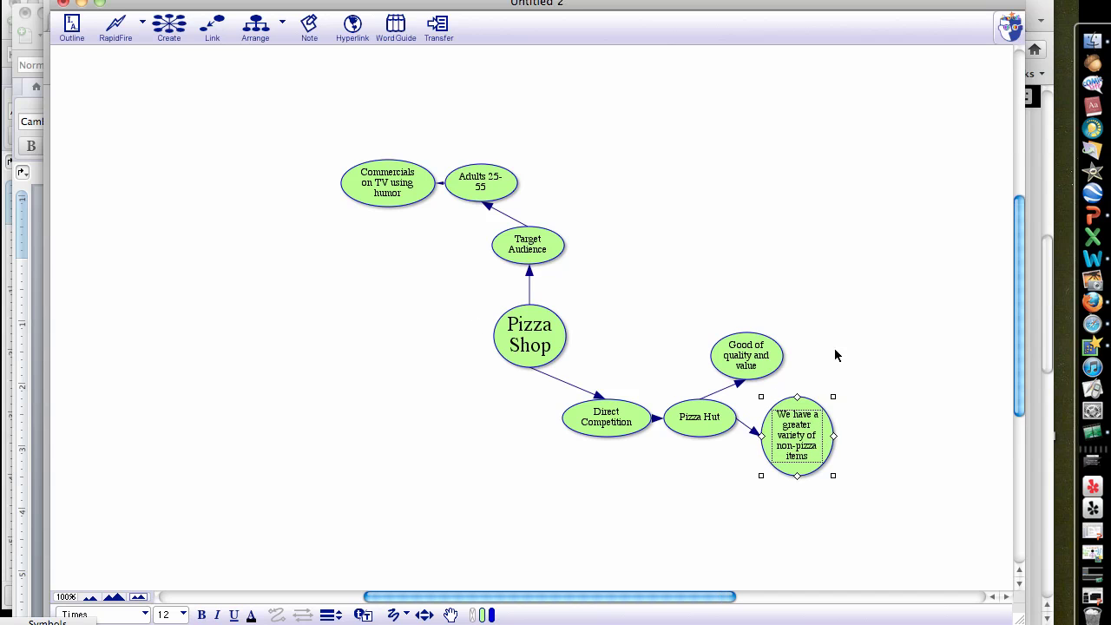
{"action": "left_click", "coordinate": [1094, 556]}
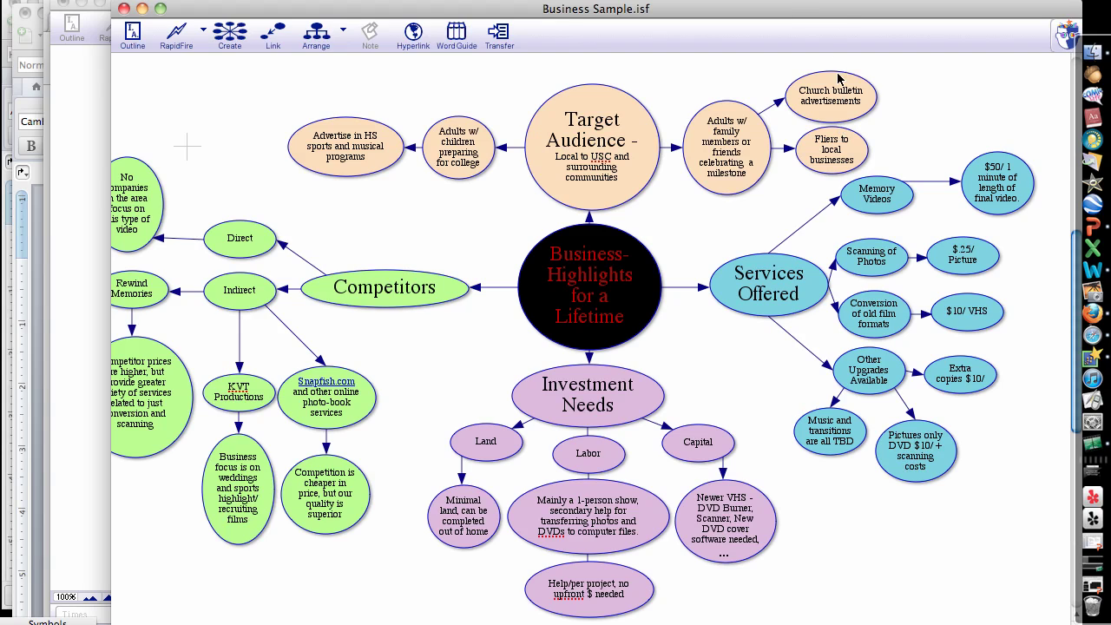
- Nudge the Business Sample window left and select every node of its Target Audience branch
{"action": "left_click_drag", "start_coordinate": [799, 14], "coordinate": [791, 16]}
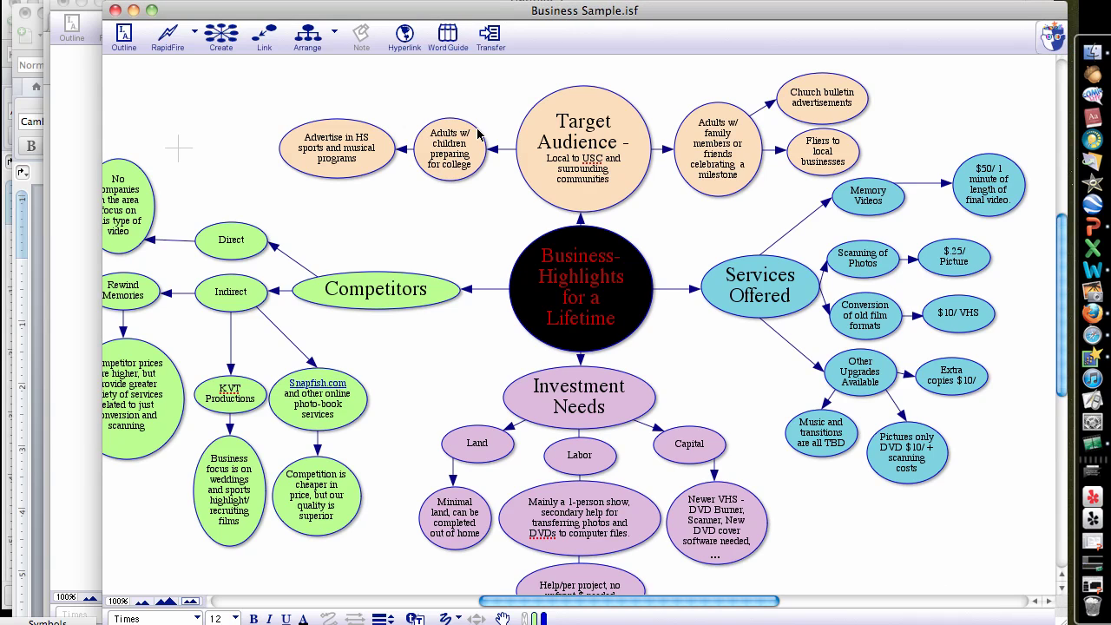
{"action": "left_click_drag", "start_coordinate": [405, 93], "coordinate": [472, 183]}
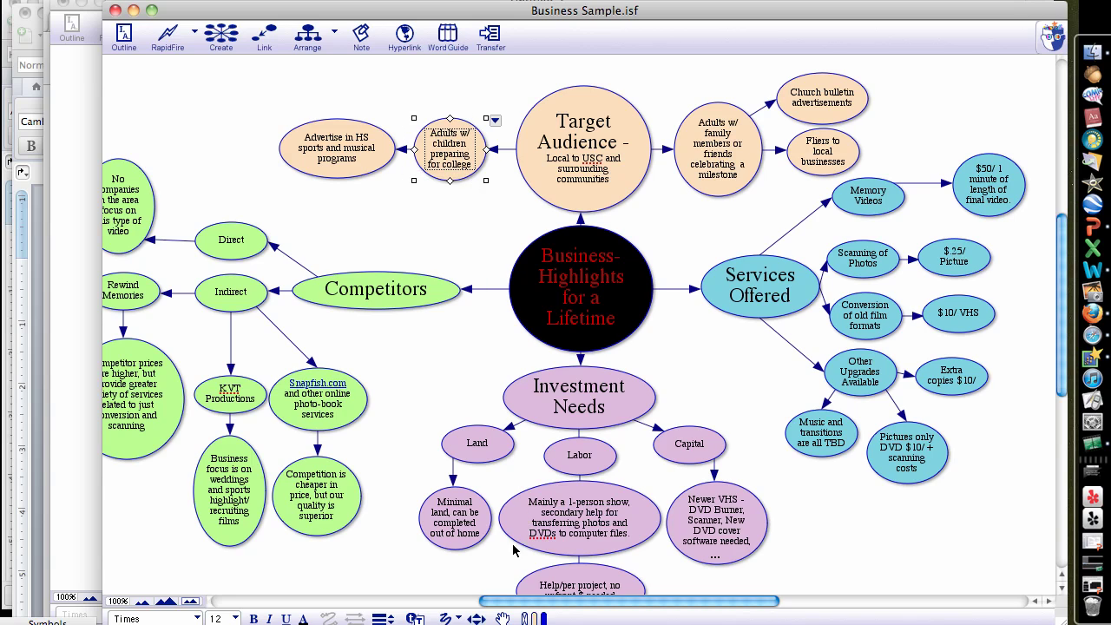
{"action": "left_click_drag", "start_coordinate": [260, 77], "coordinate": [902, 179]}
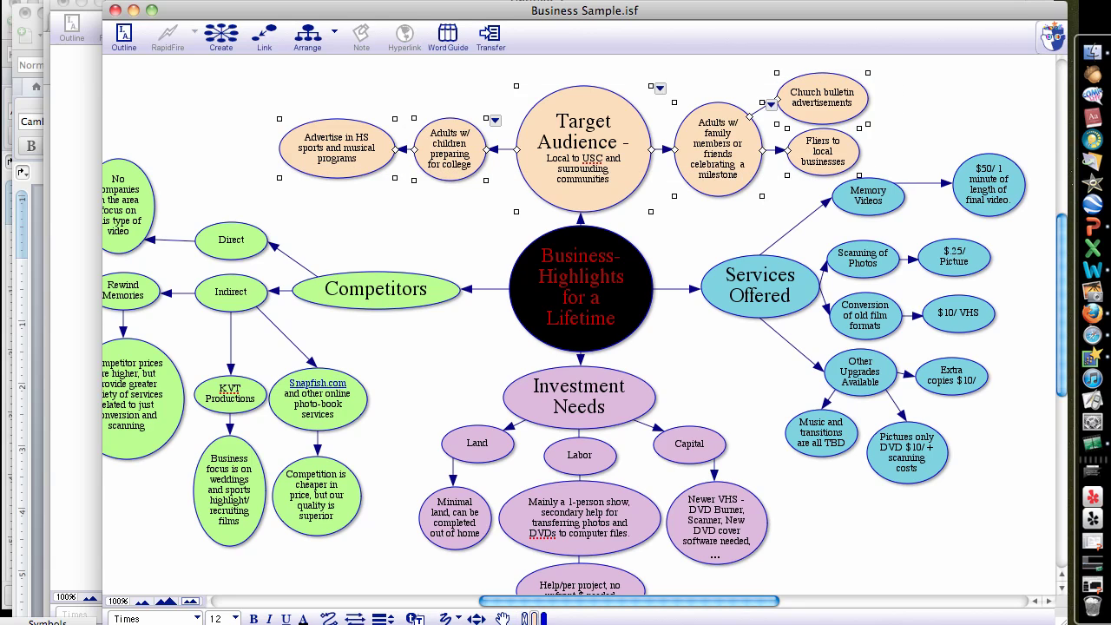
- Change the fill of the selected Target Audience nodes from peach to hot pink
{"action": "left_click", "coordinate": [534, 618]}
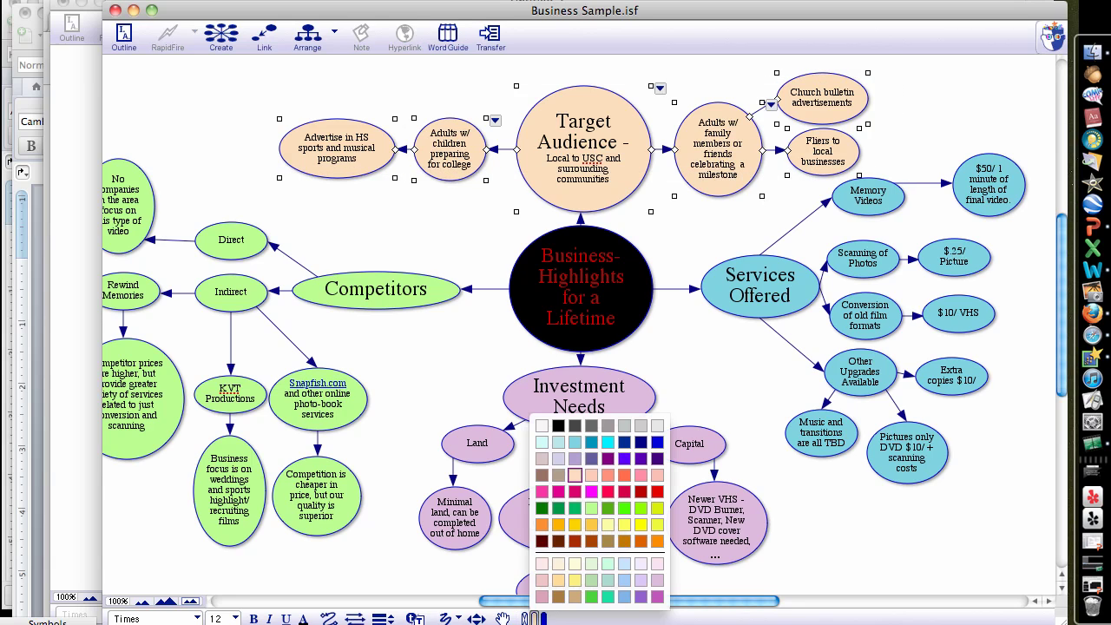
{"action": "left_click", "coordinate": [547, 495]}
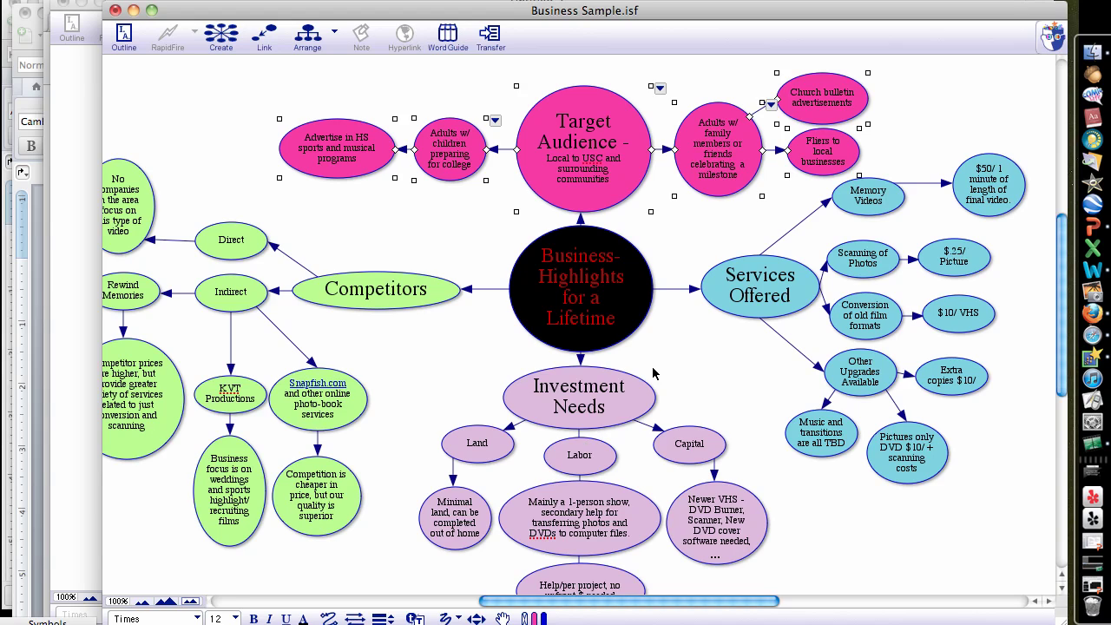
{"action": "left_click", "coordinate": [725, 365]}
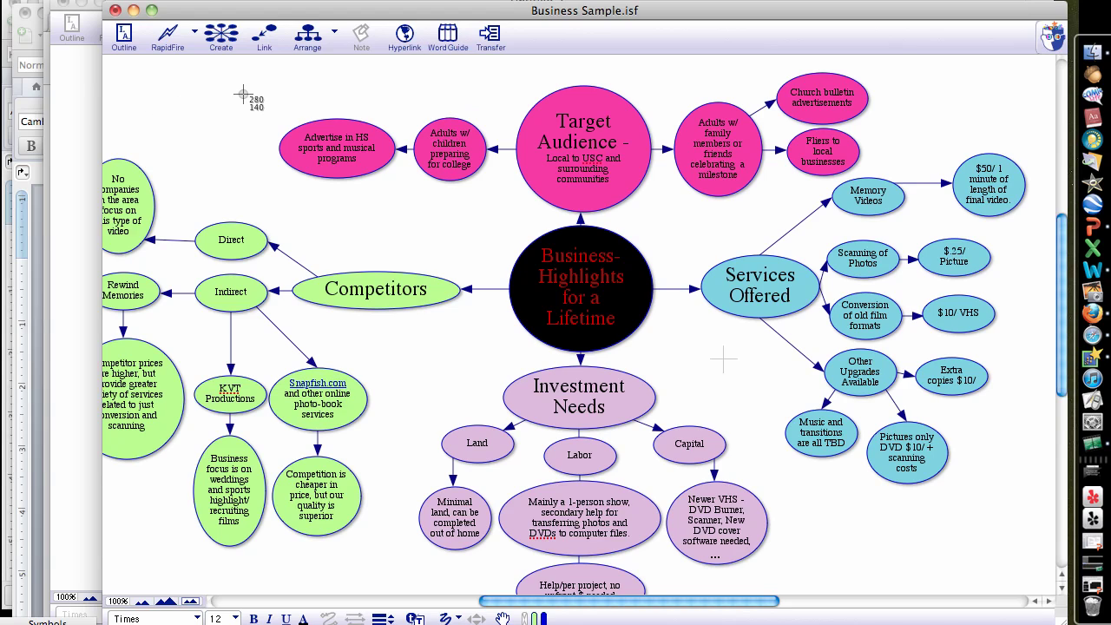
- Move and resize the Business Sample window so the whole web fits, then start a region screenshot
{"action": "left_click_drag", "start_coordinate": [260, 87], "coordinate": [413, 203]}
{"action": "left_click_drag", "start_coordinate": [841, 4], "coordinate": [740, 0]}
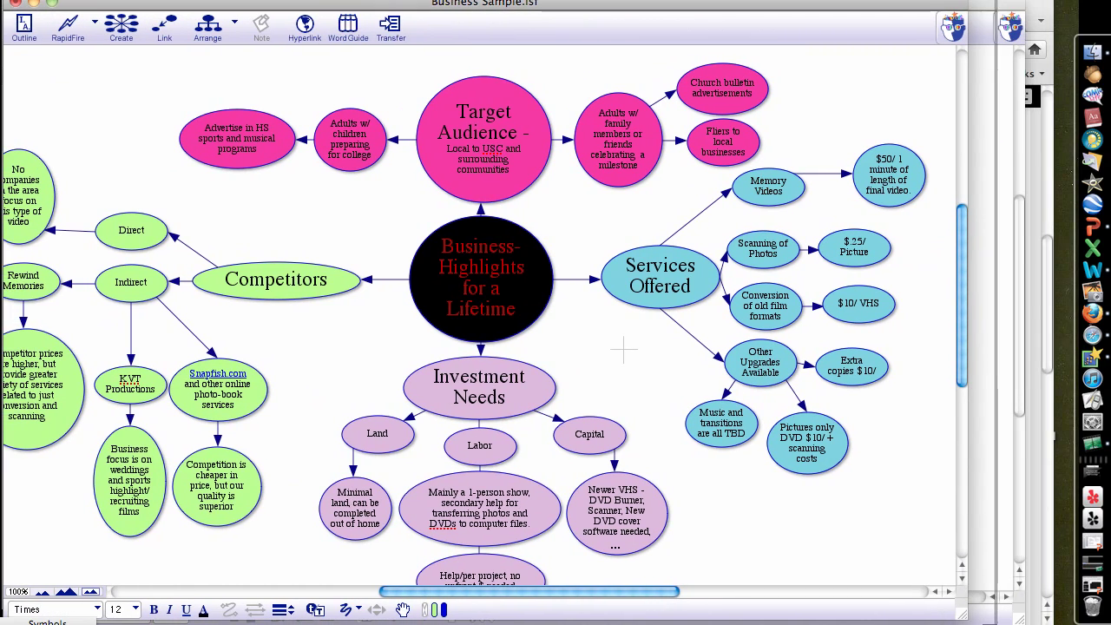
{"action": "left_click_drag", "start_coordinate": [966, 618], "coordinate": [1033, 621]}
{"action": "left_click_drag", "start_coordinate": [585, 5], "coordinate": [665, 2]}
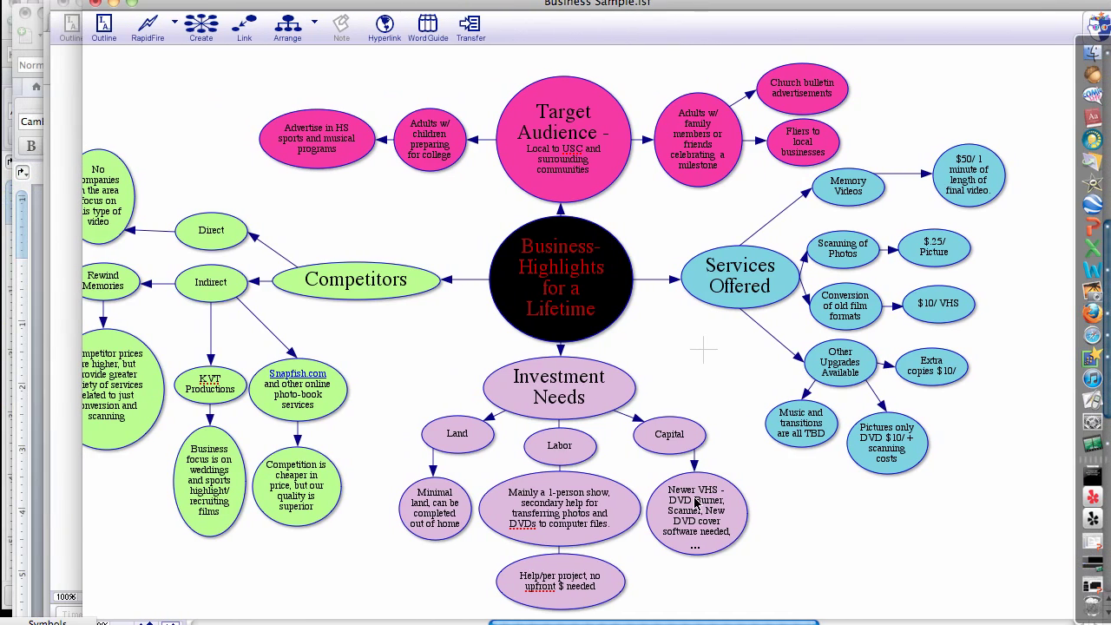
{"action": "scroll", "coordinate": [564, 344], "scroll_direction": "left", "scroll_amount": 3}
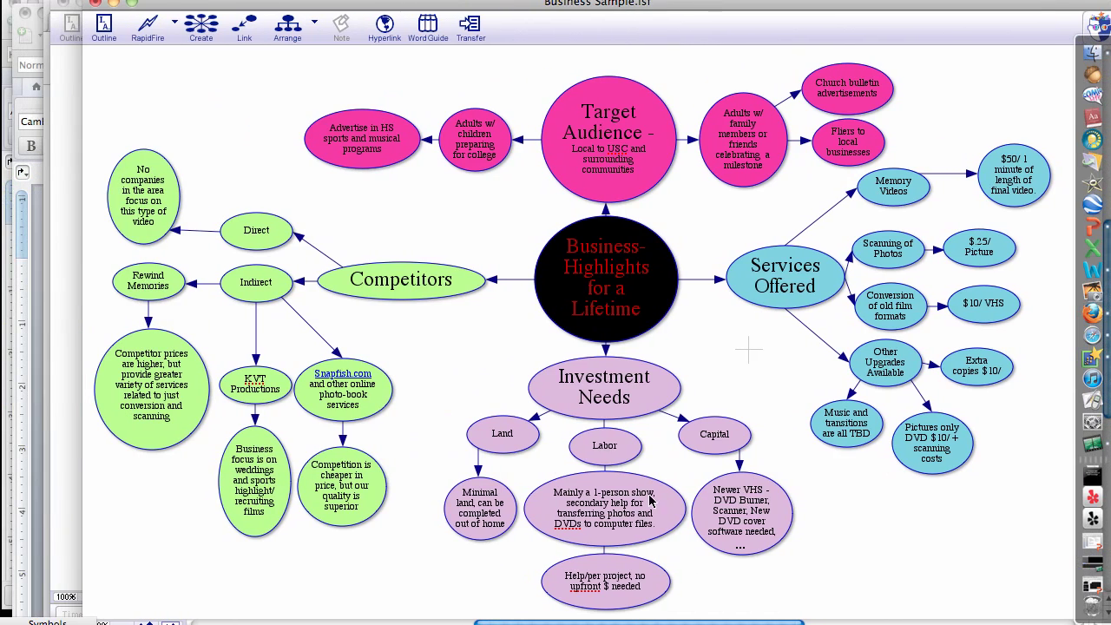
{"action": "key", "text": "super+shift+4"}
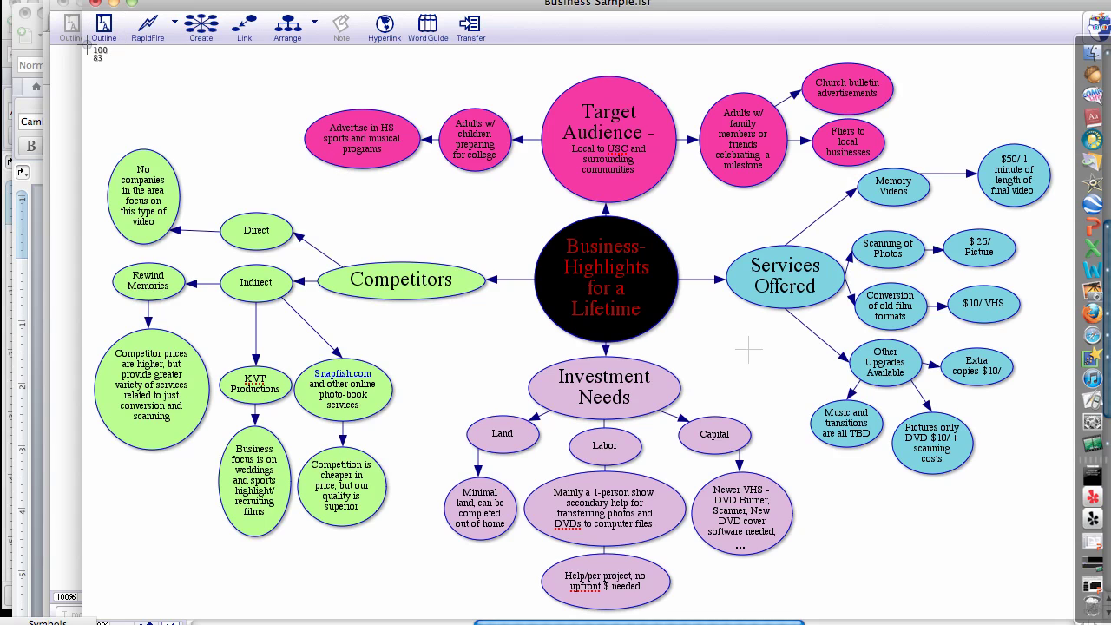